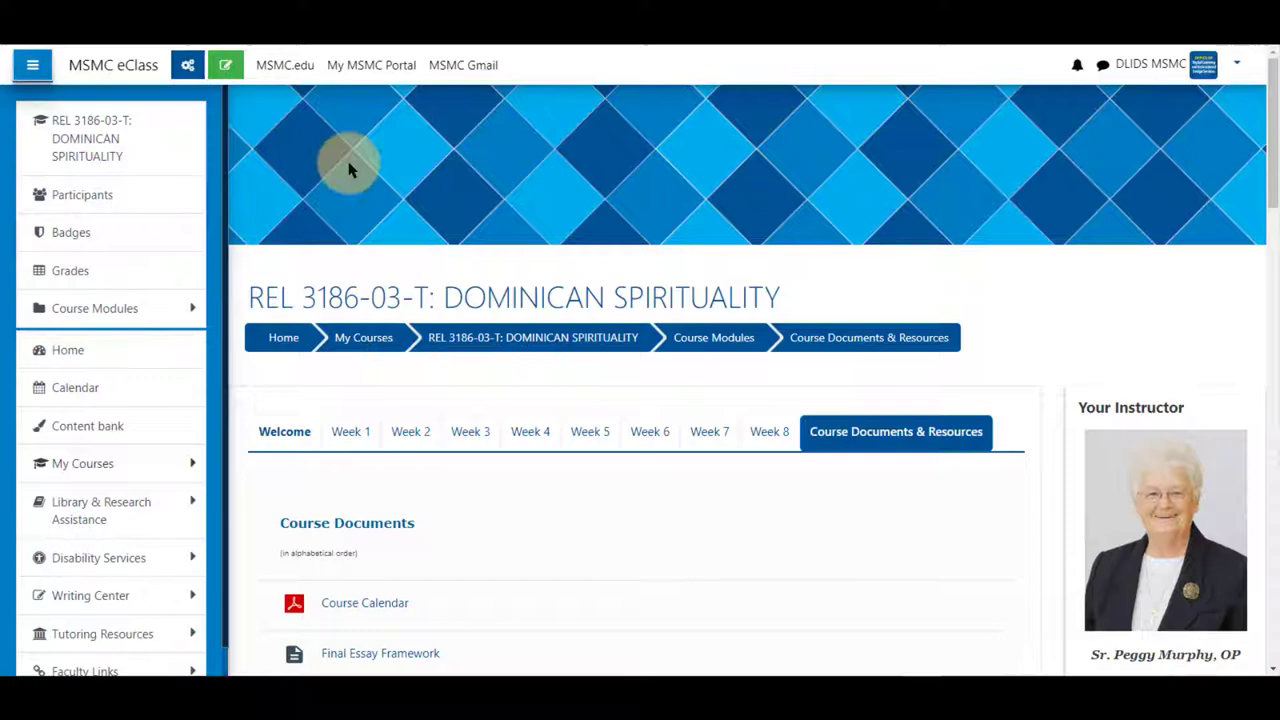
# Turn editing on for the REL 3186-03-T: Dominican Spirituality course.
pyautogui.click(226, 72)
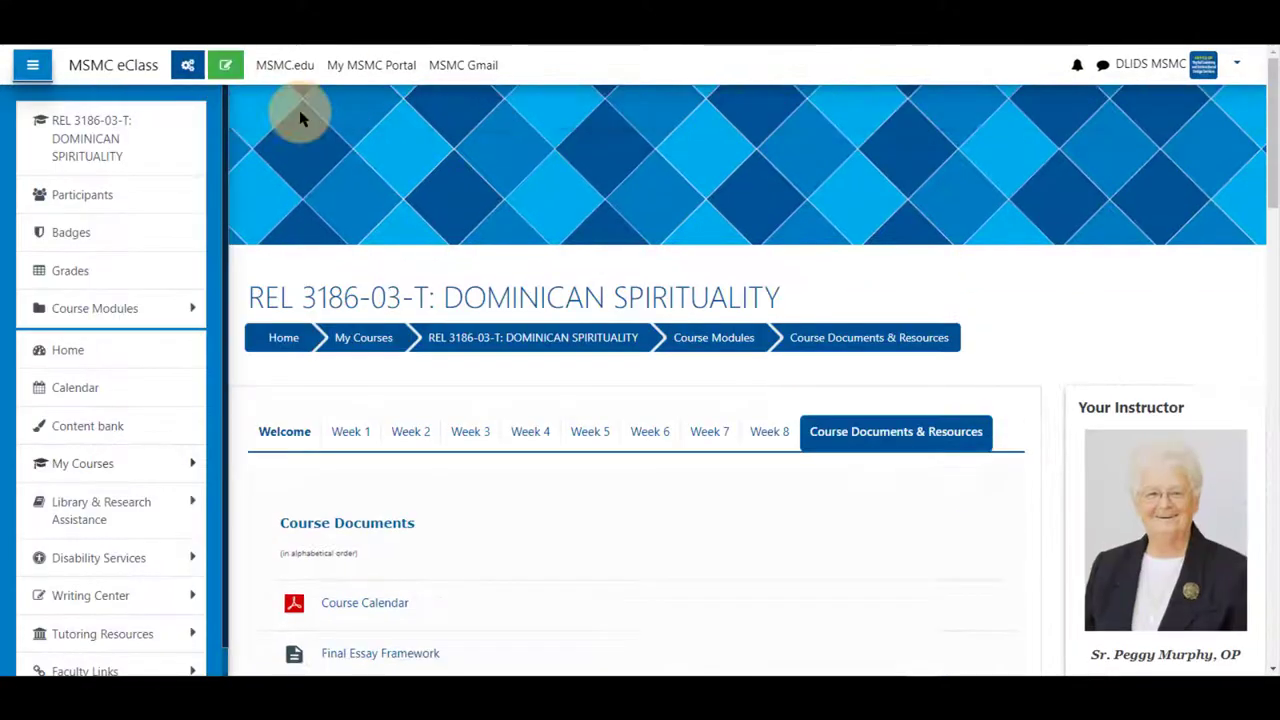
# Begin adding a Checklist activity at the bottom of Course Documents & Resources.
pyautogui.click(226, 72)
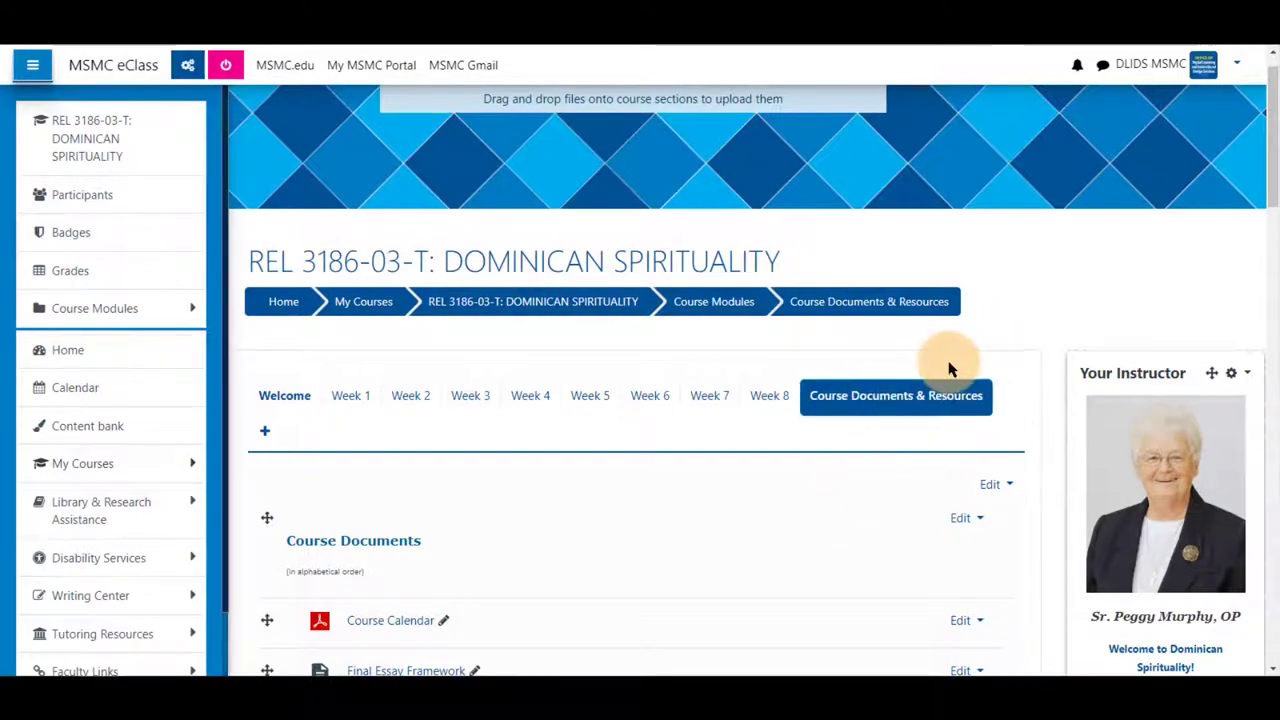
pyautogui.scroll(-1, 949, 366)
pyautogui.scroll(-15, 949, 366)
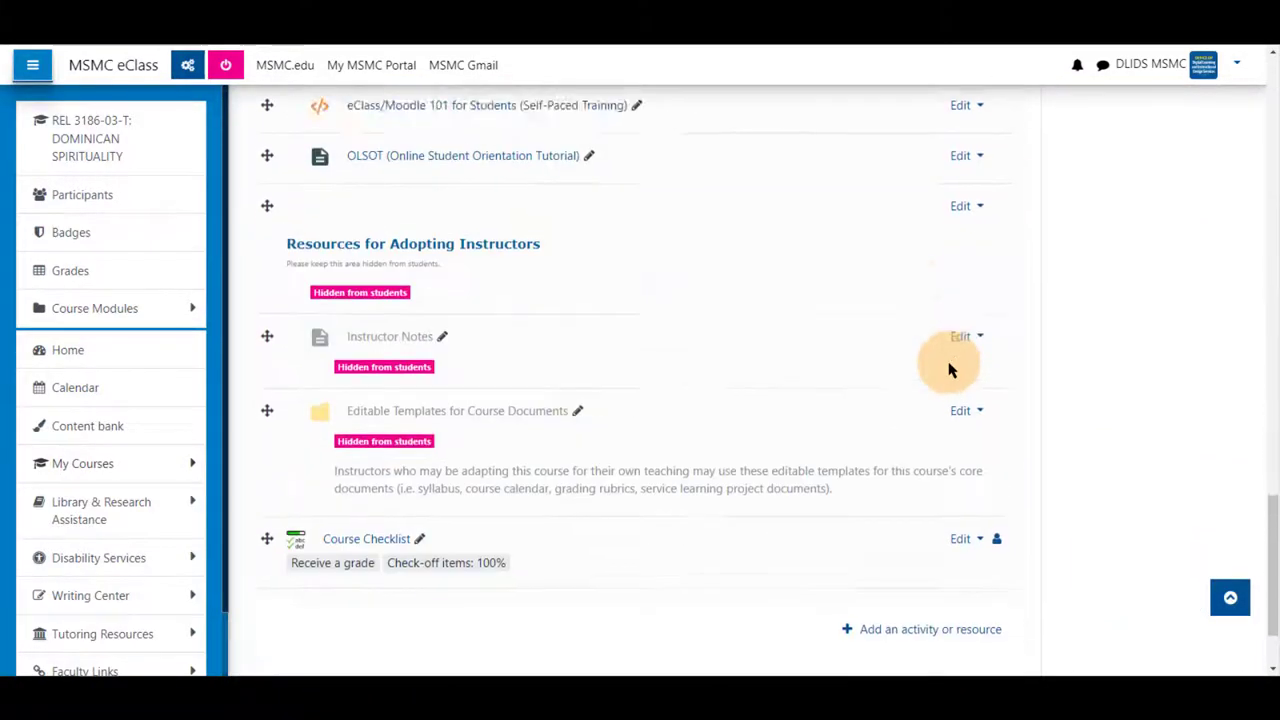
pyautogui.click(925, 528)
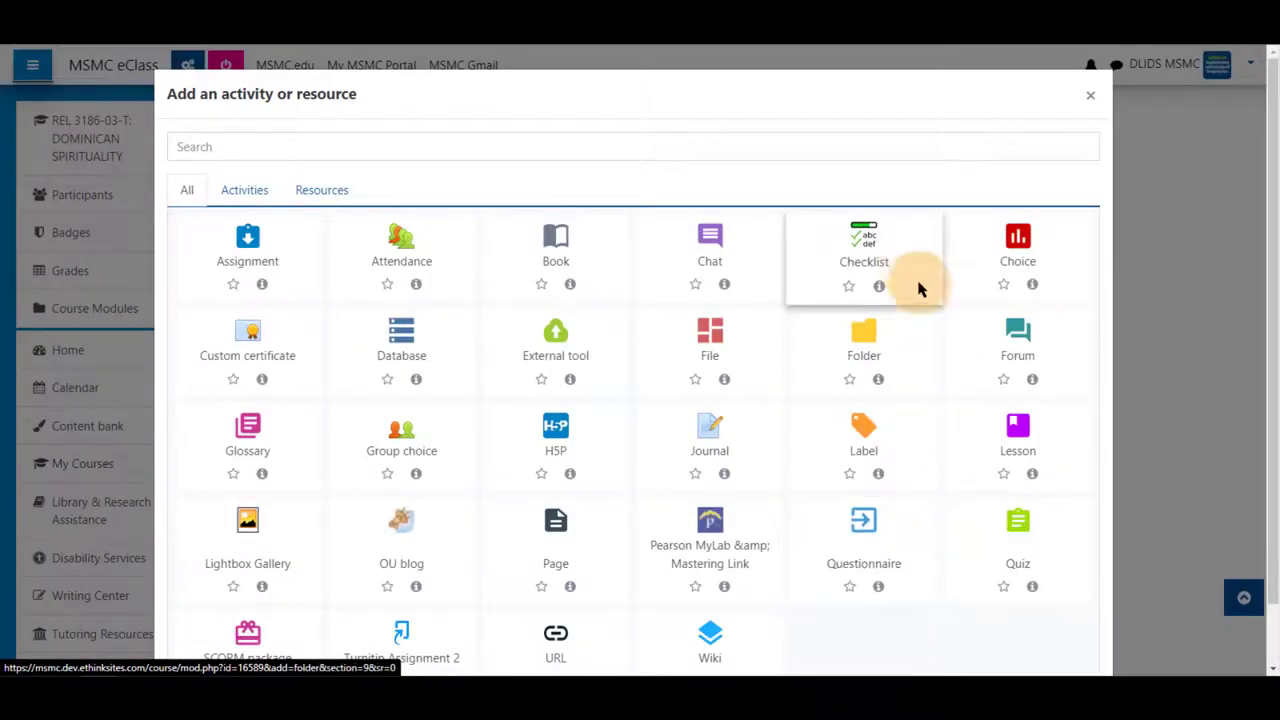
pyautogui.click(907, 248)
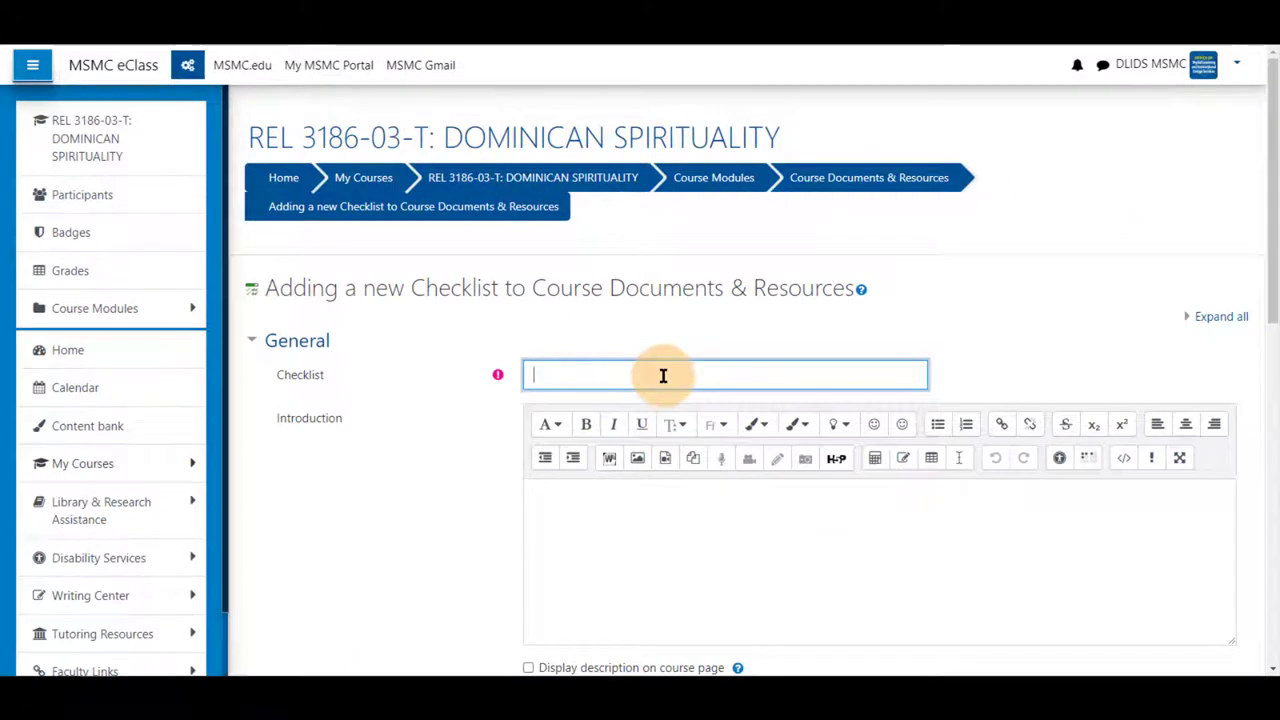
# Name the checklist 'Course wide checklist' and keep updates by Student only.
pyautogui.write('Course wide ')
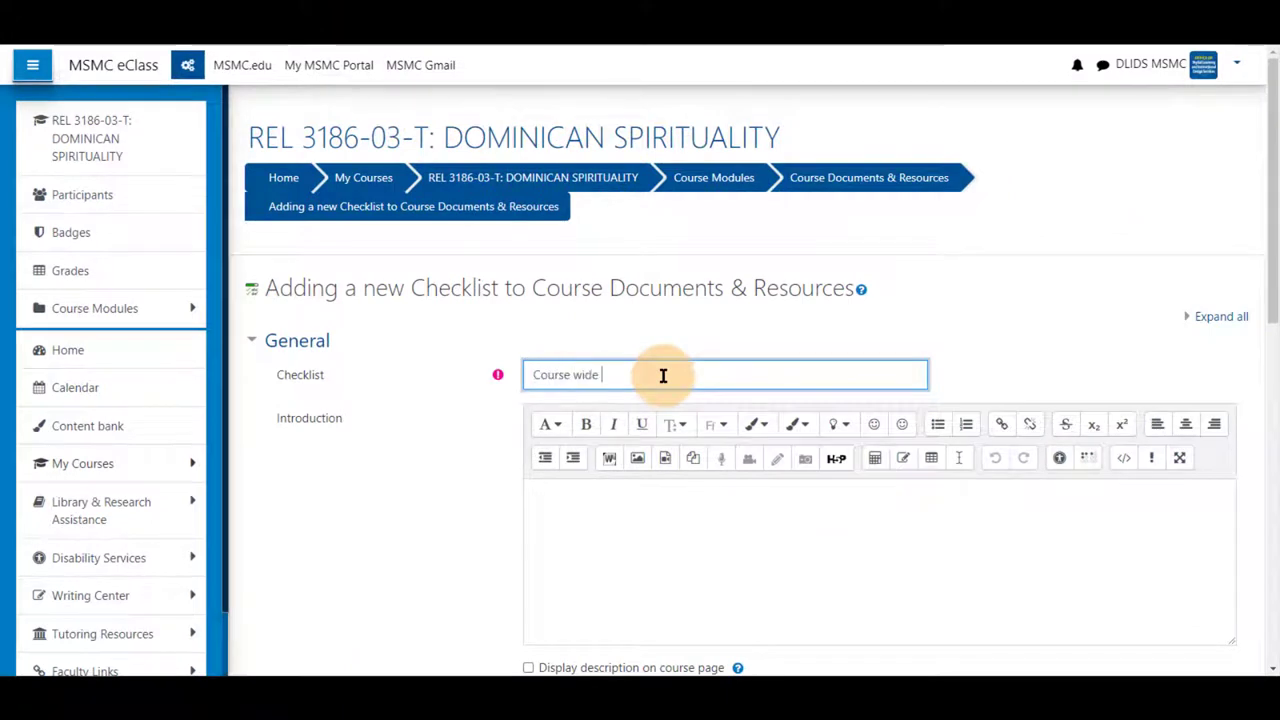
pyautogui.write('checklist')
pyautogui.scroll(-2, 663, 375)
pyautogui.click(654, 300)
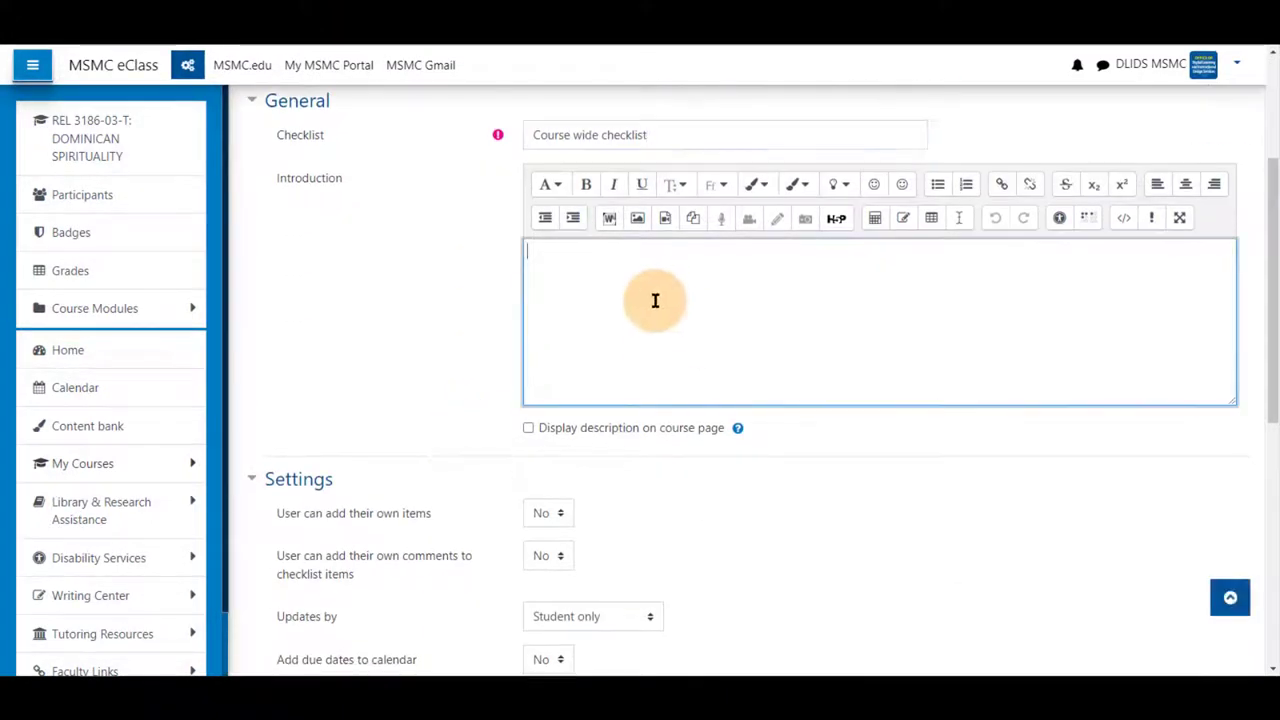
pyautogui.scroll(-4, 460, 275)
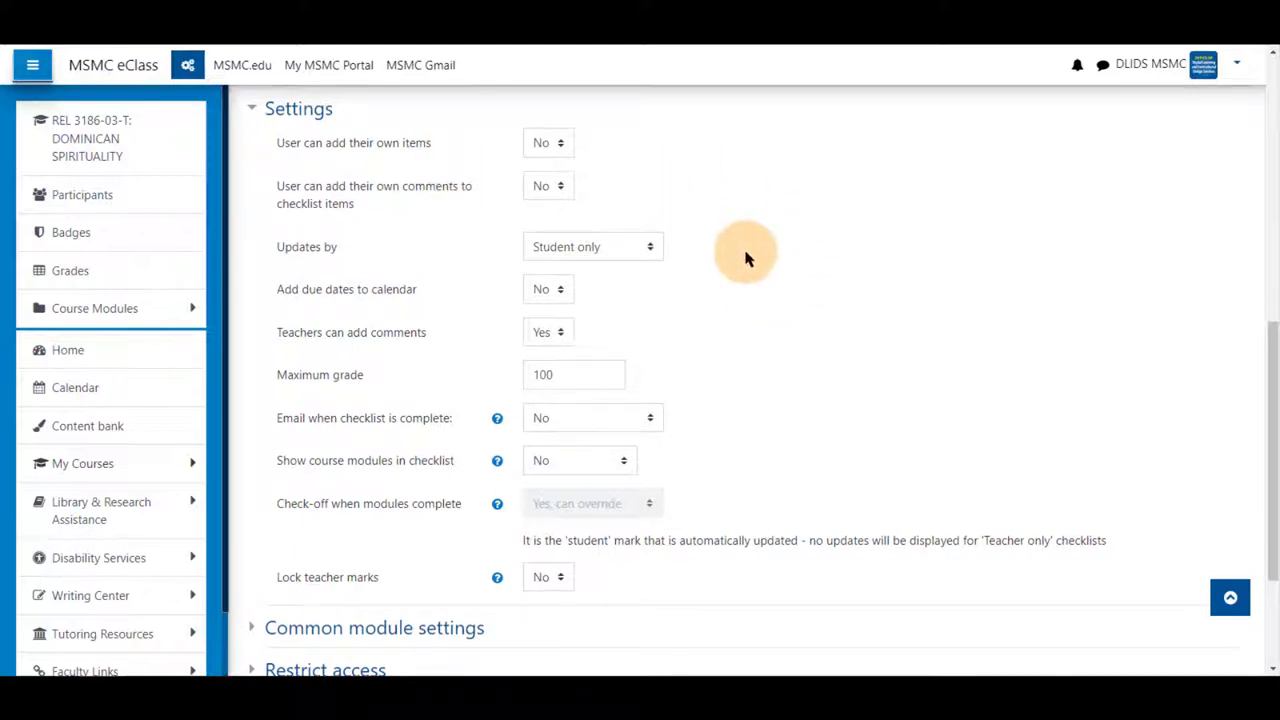
pyautogui.click(650, 250)
pyautogui.click(650, 250)
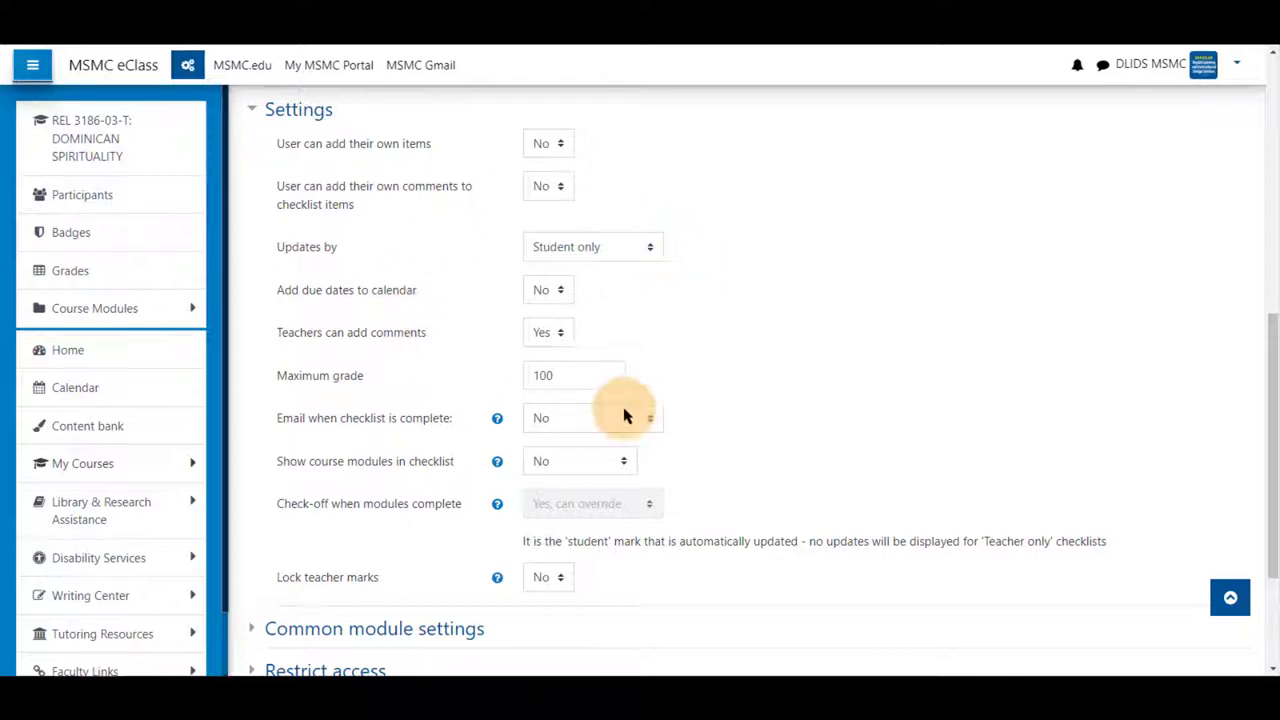
# Set maximum grade 0, show modules from the whole course, and keep check-off 'Yes, can override'.
pyautogui.doubleClick(601, 377)
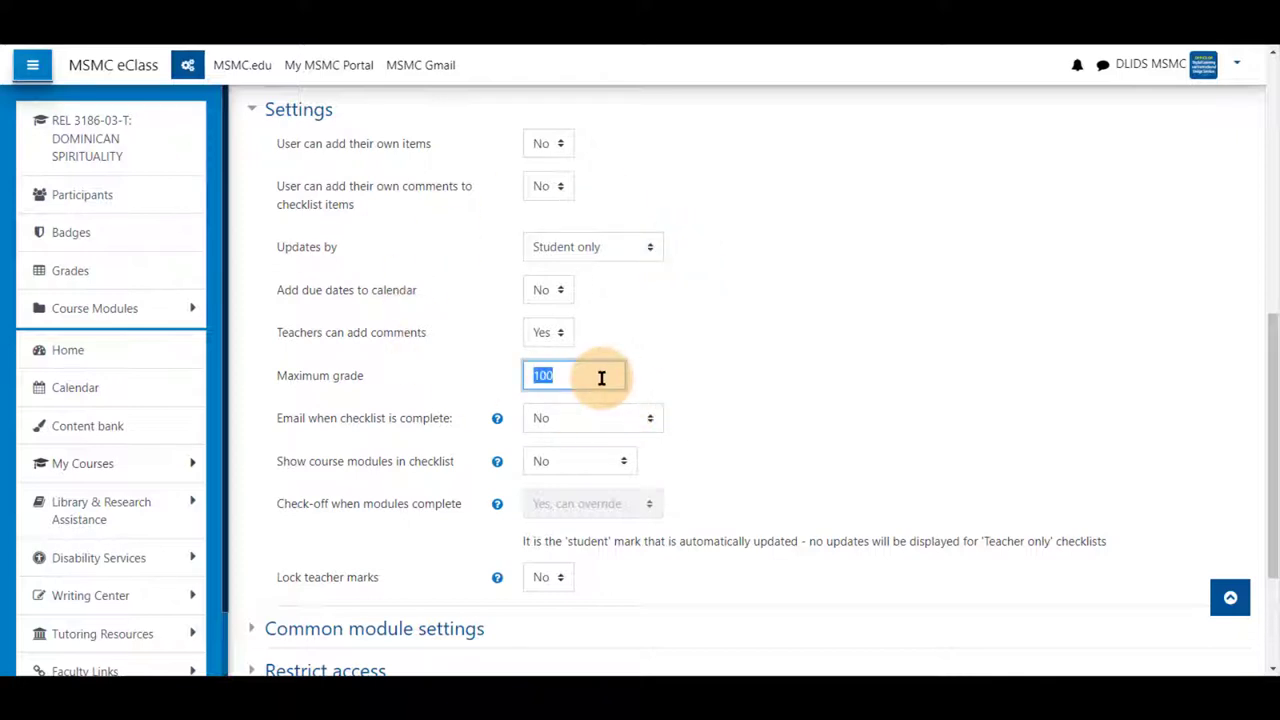
pyautogui.write('0')
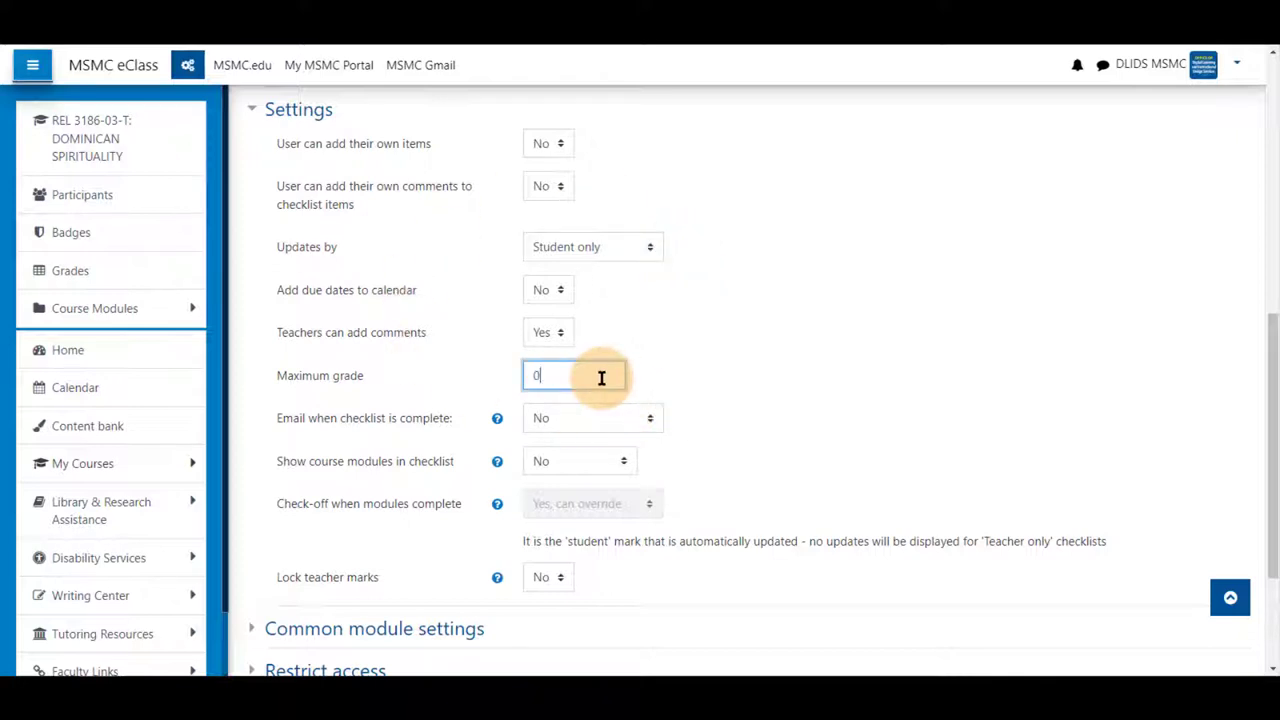
pyautogui.click(470, 378)
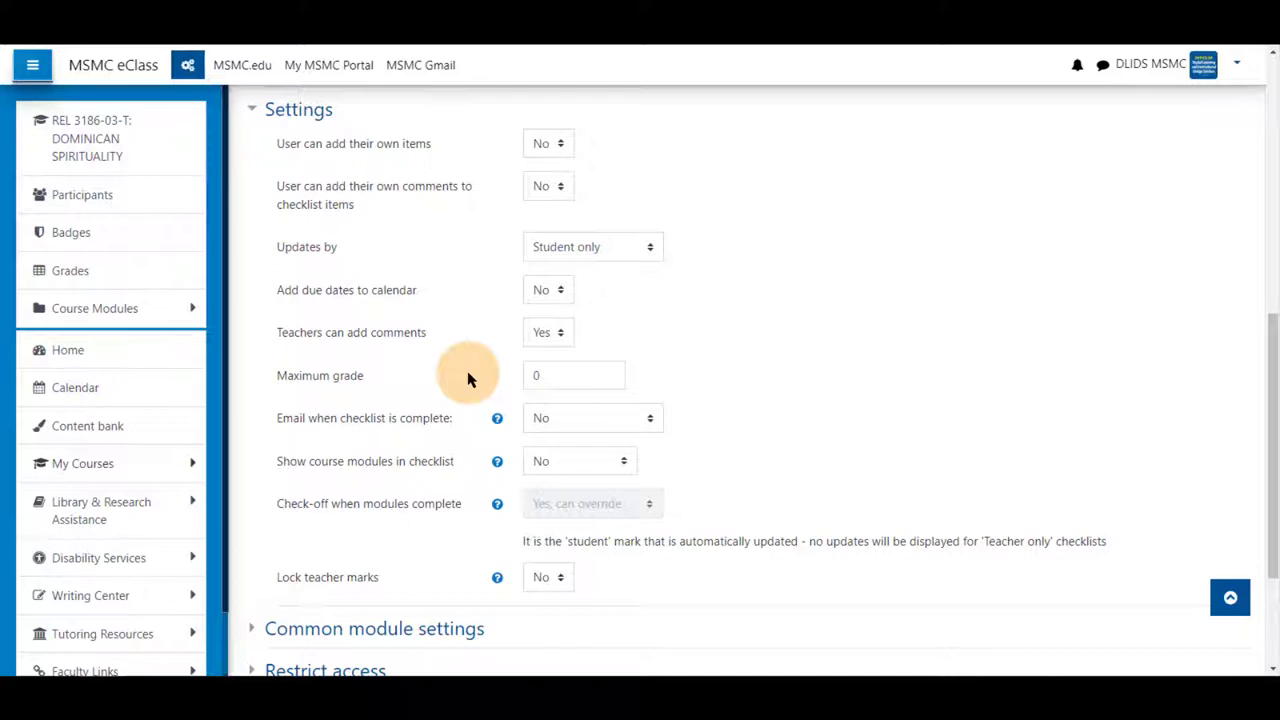
pyautogui.click(598, 468)
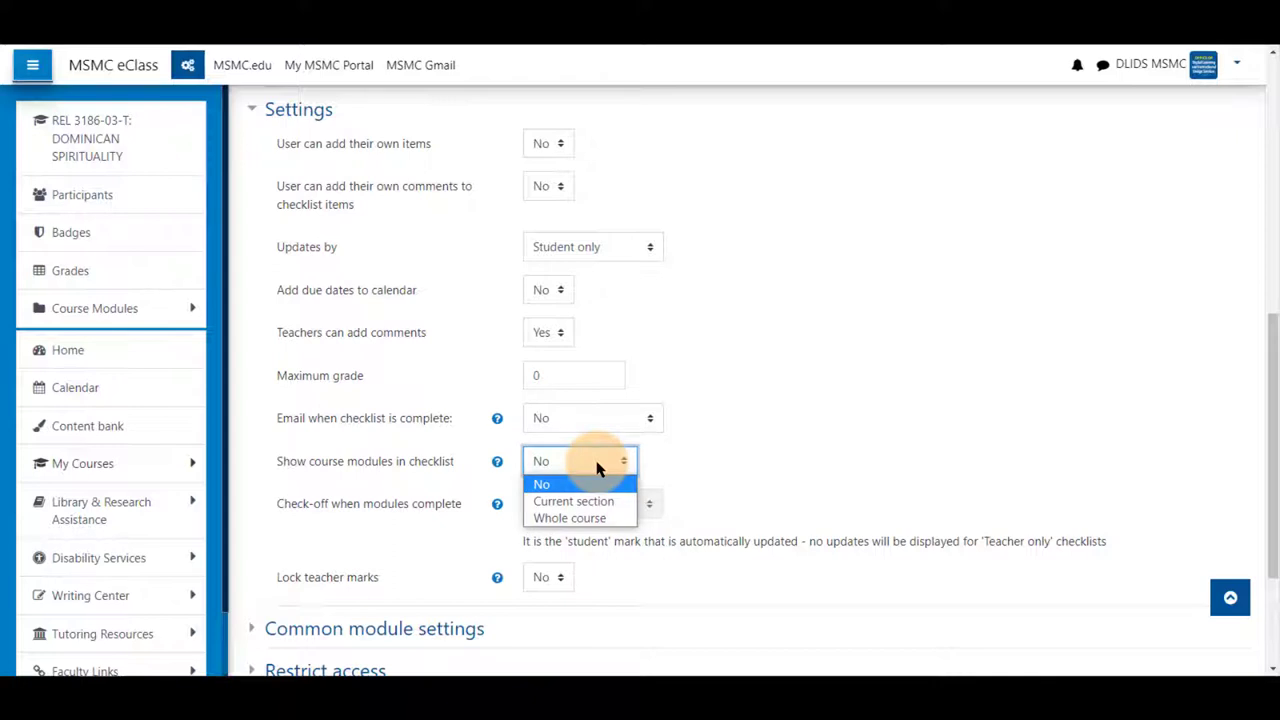
pyautogui.click(566, 519)
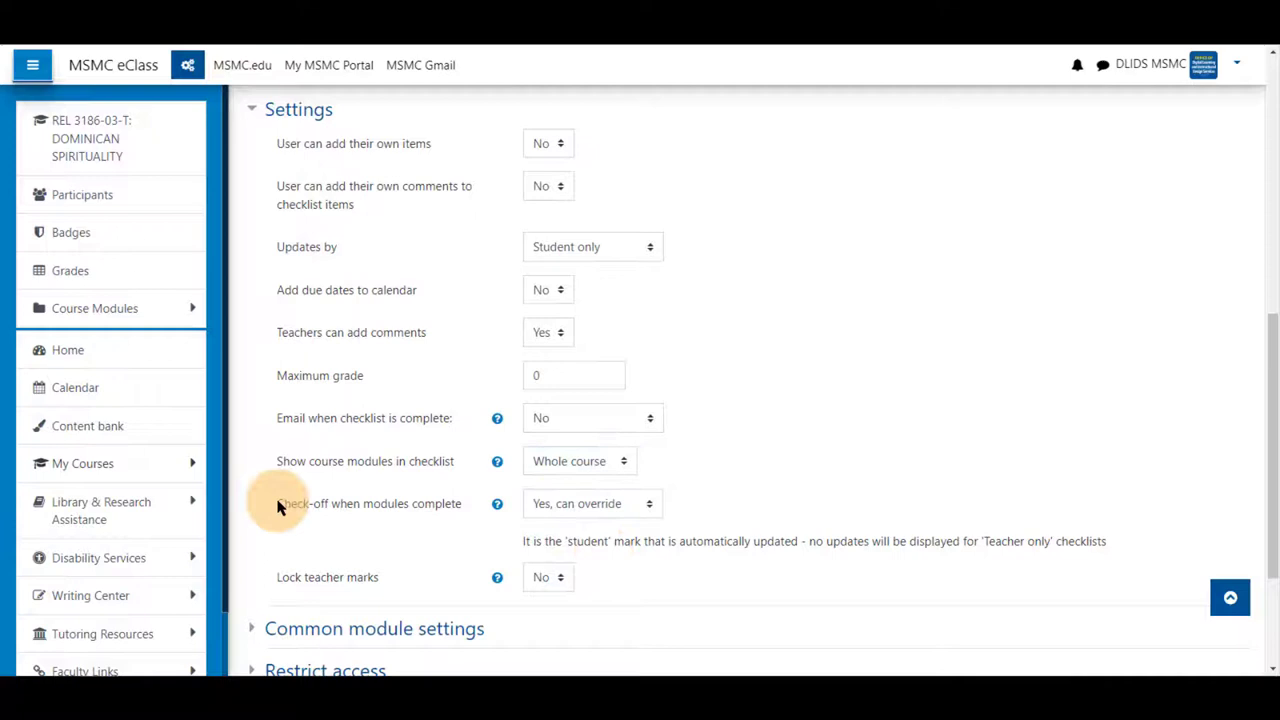
pyautogui.click(648, 510)
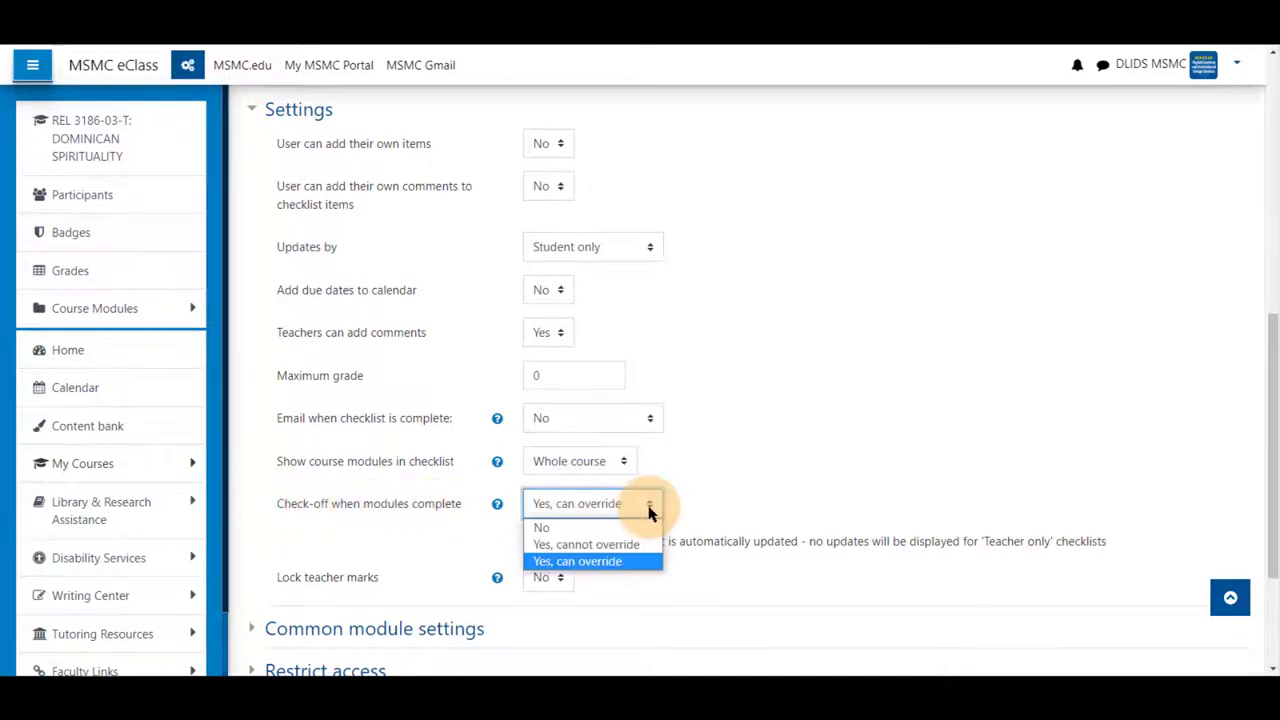
pyautogui.click(683, 513)
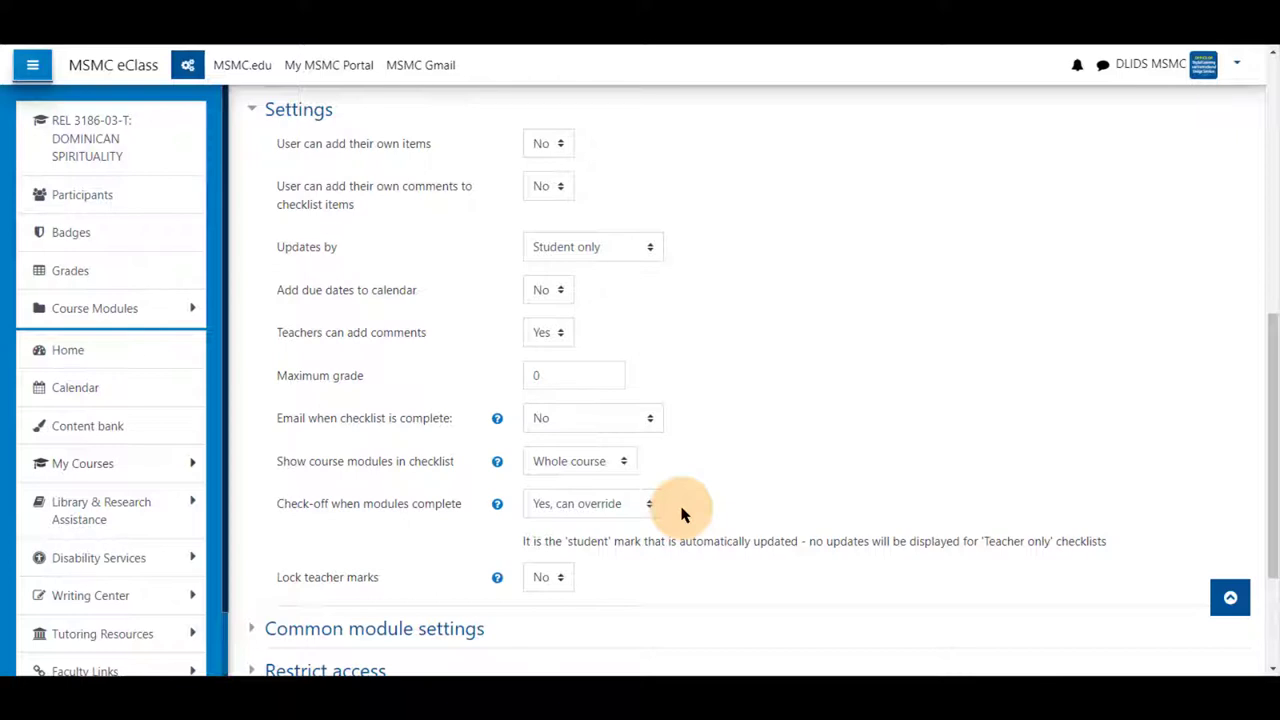
# Track completion when conditions are met, requiring 100 percent of items checked off.
pyautogui.scroll(-3, 431, 449)
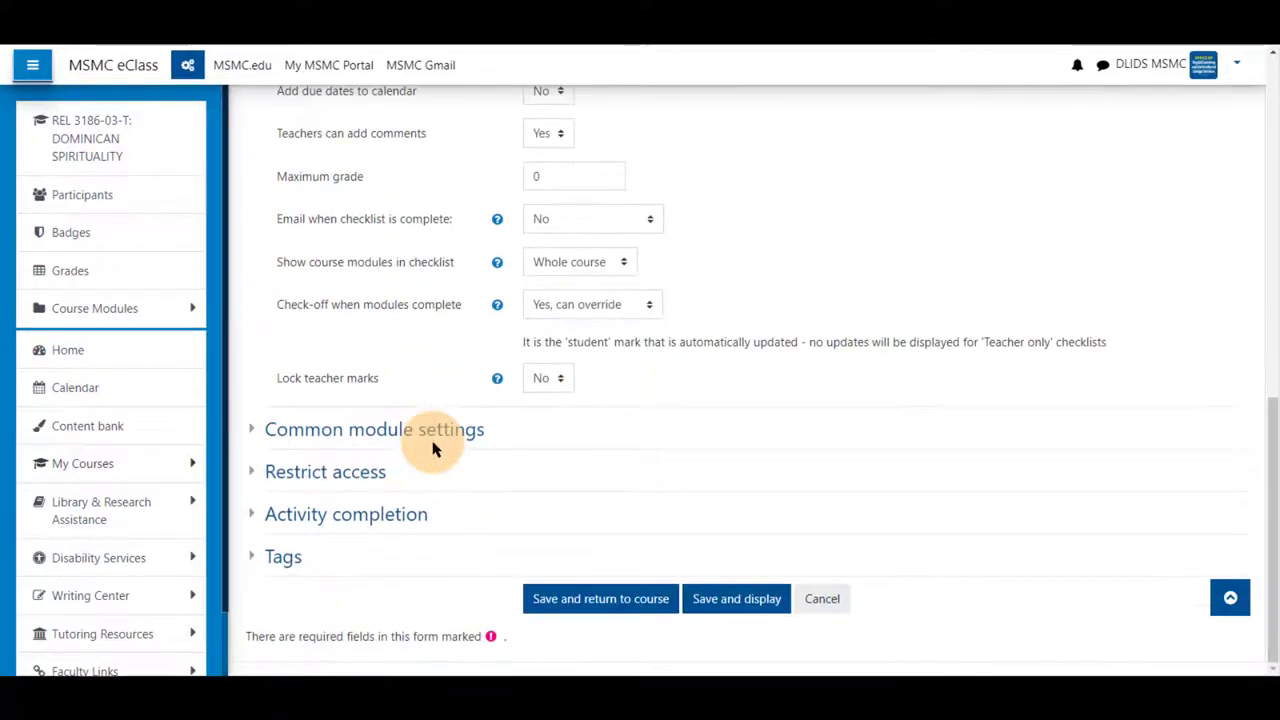
pyautogui.click(371, 517)
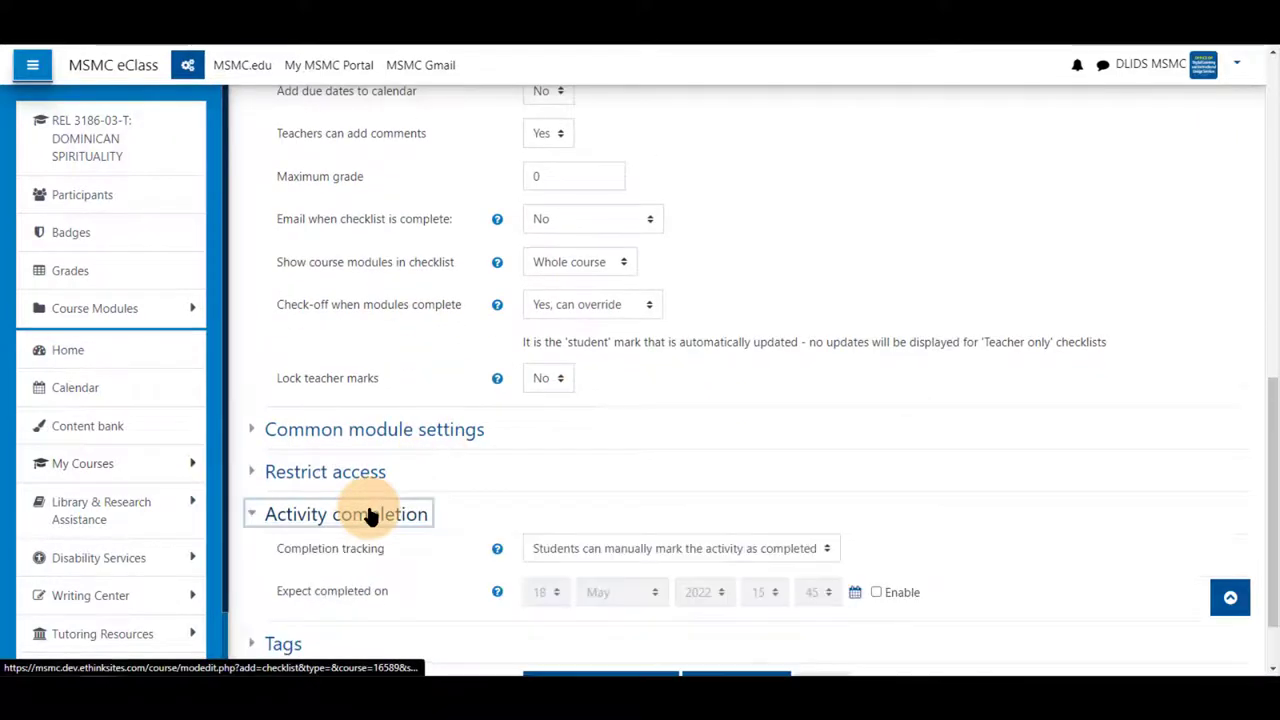
pyautogui.click(668, 558)
pyautogui.click(594, 605)
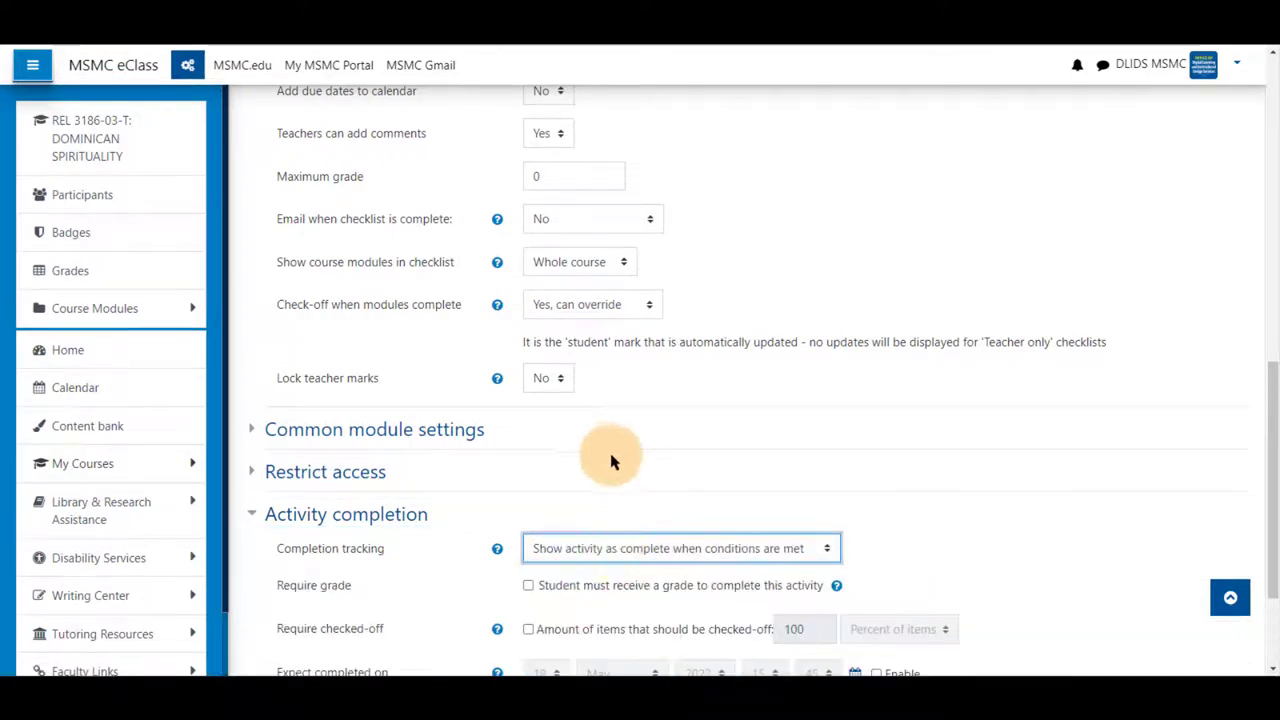
pyautogui.scroll(-3, 609, 457)
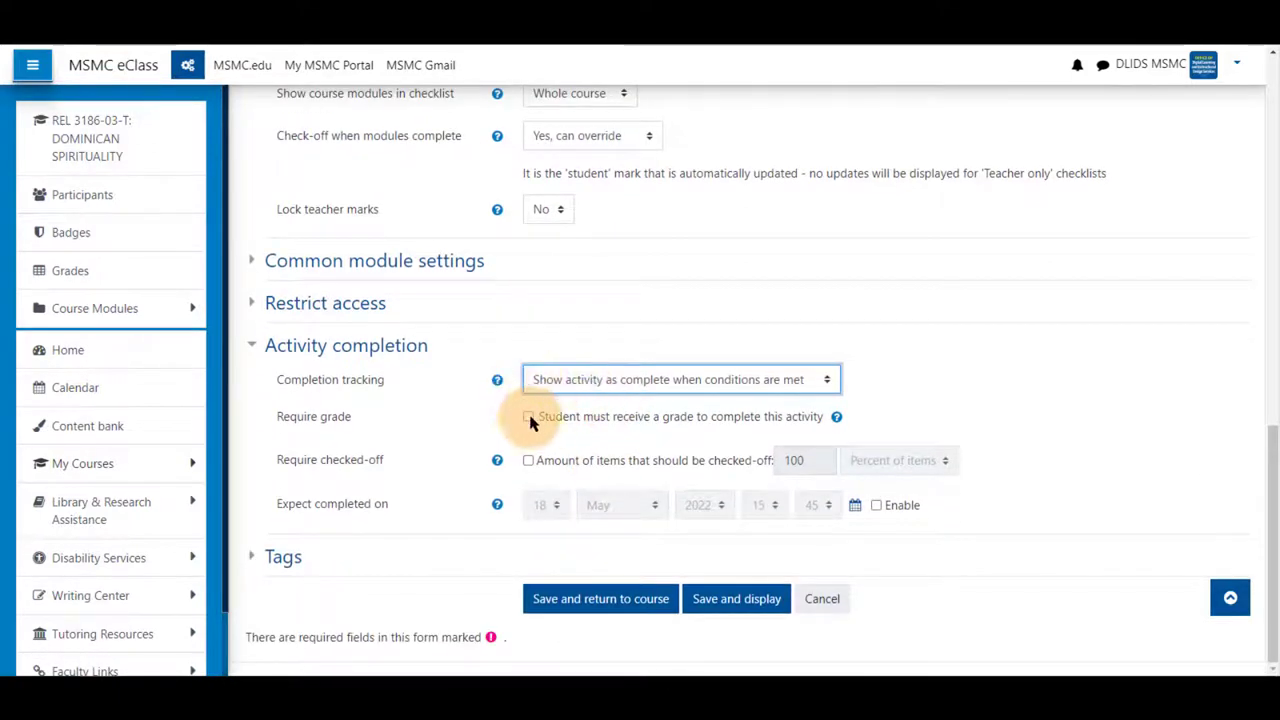
pyautogui.scroll(3, 650, 330)
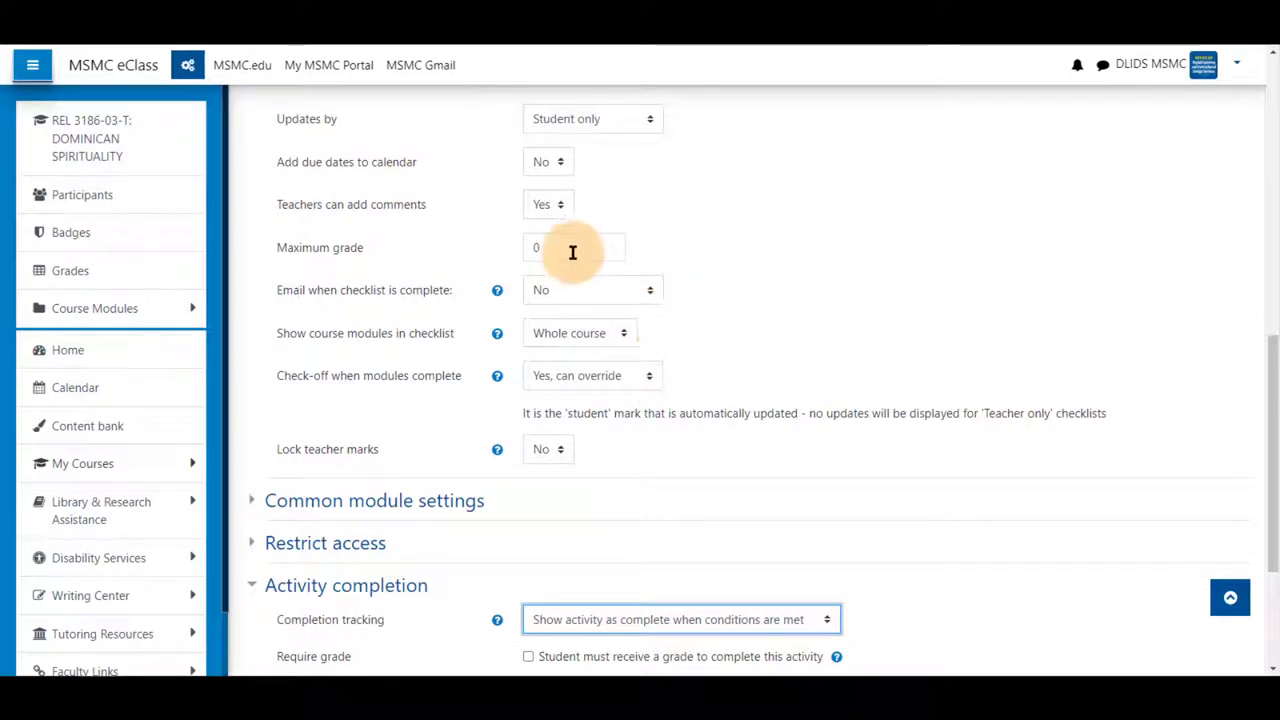
pyautogui.scroll(-2, 673, 594)
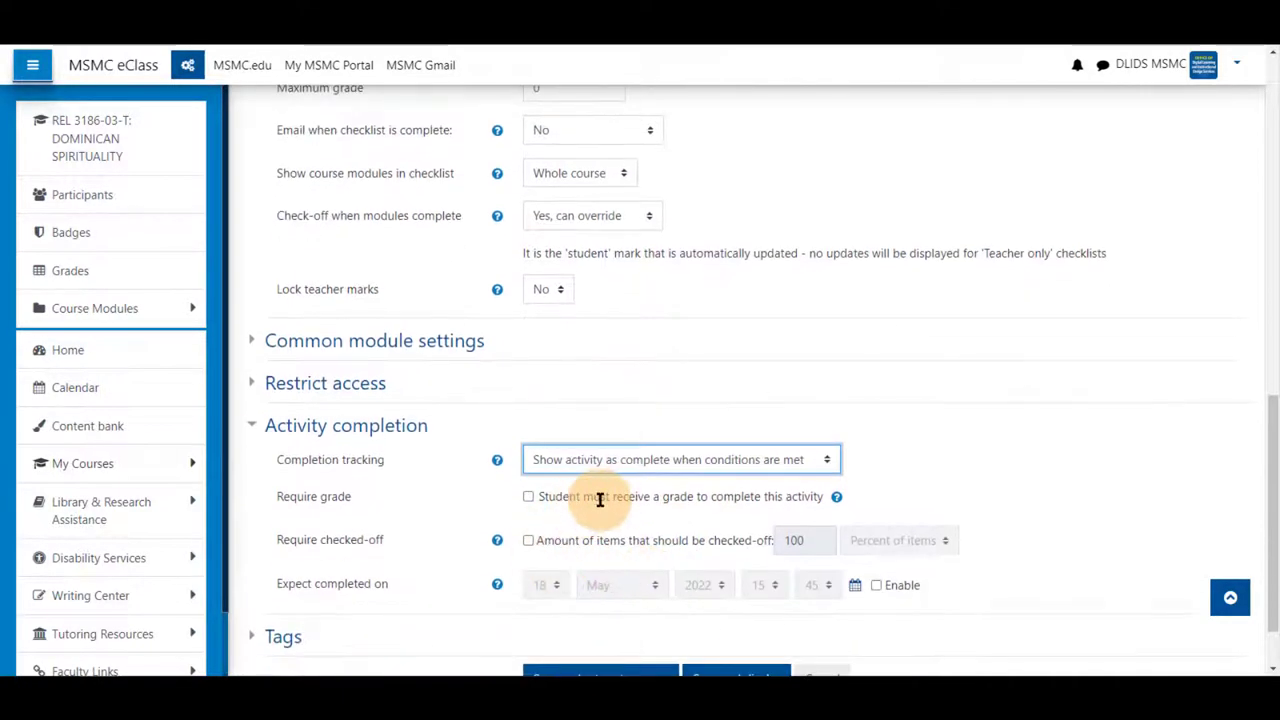
pyautogui.click(528, 540)
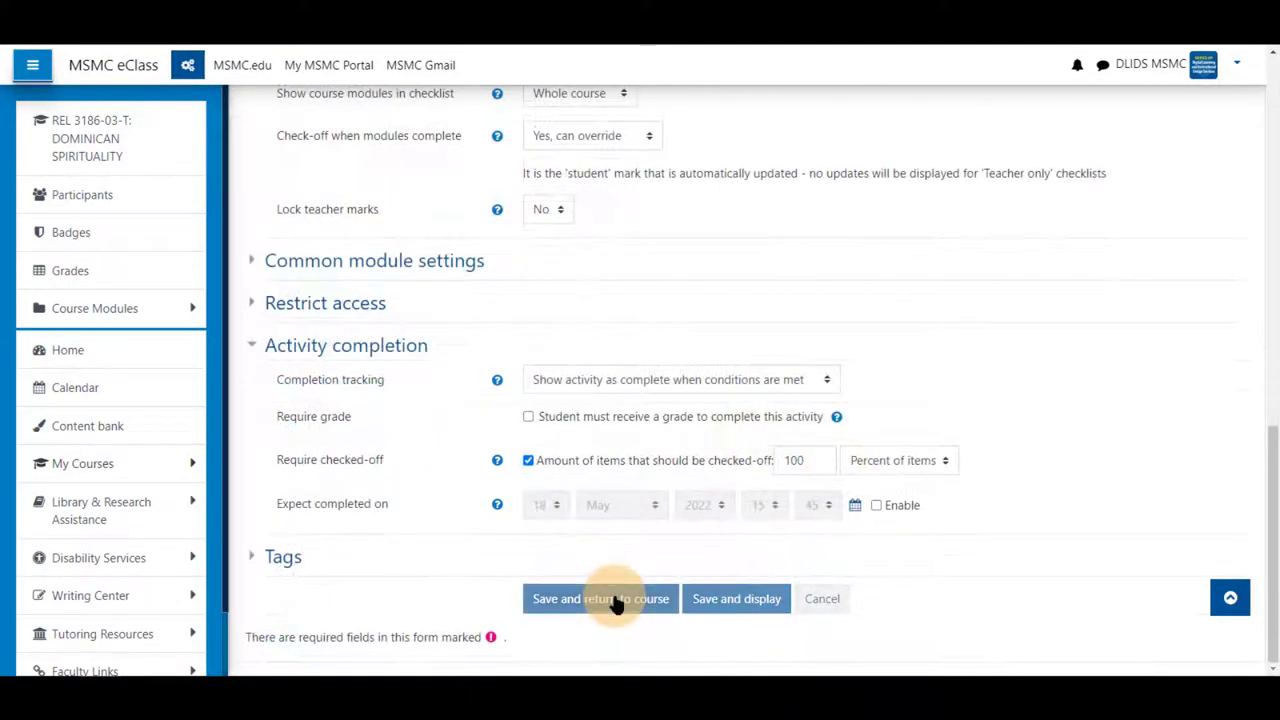
# Save the checklist, return to the course, and open the Course wide checklist.
pyautogui.click(600, 598)
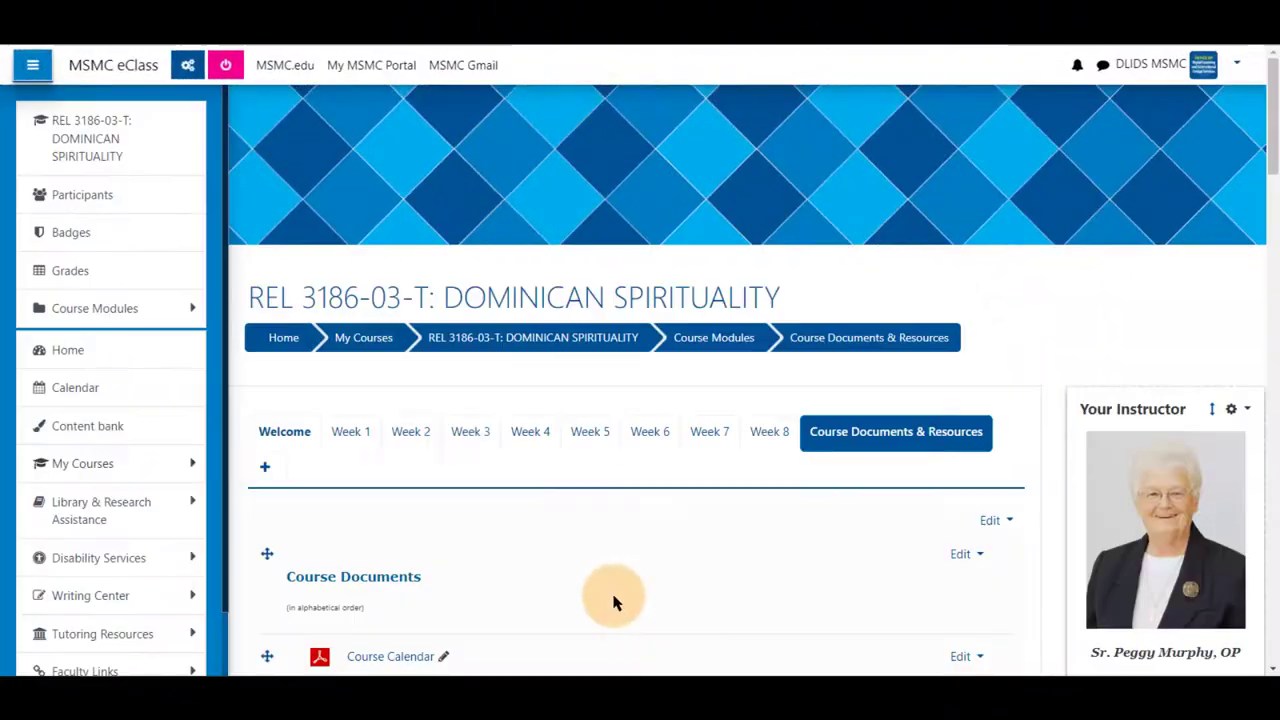
pyautogui.scroll(-4, 615, 601)
pyautogui.scroll(-20, 615, 601)
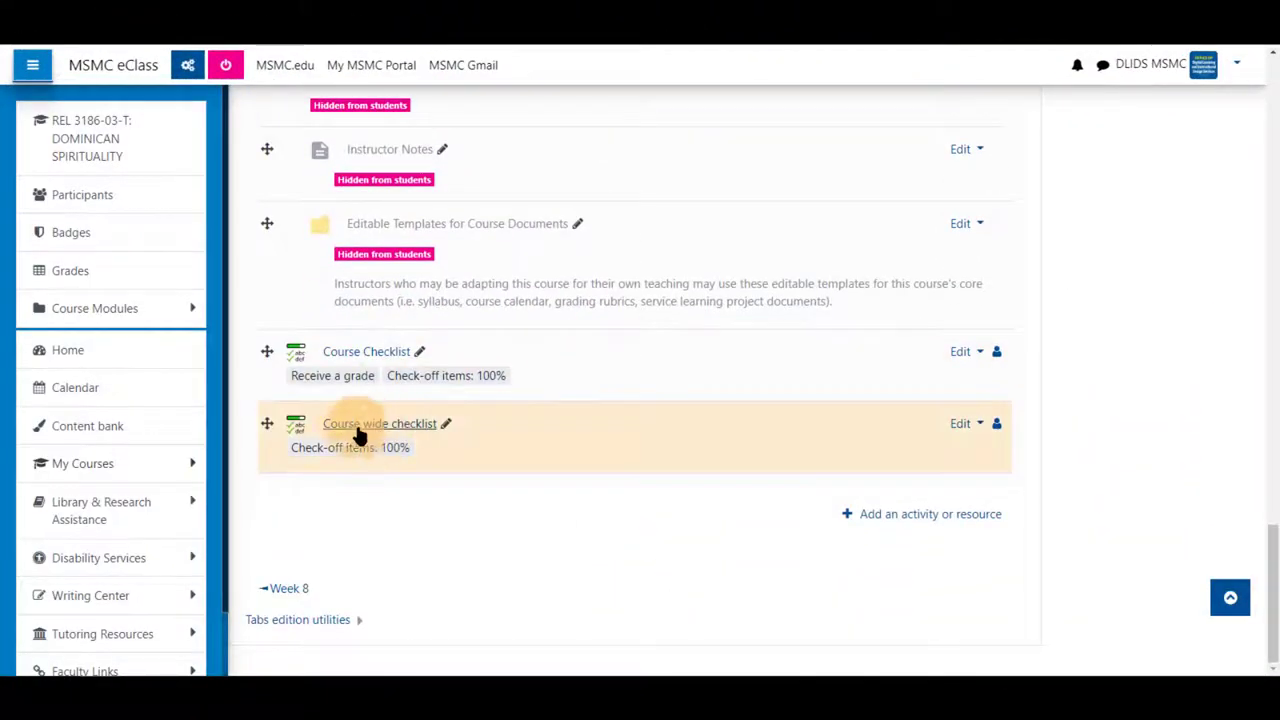
pyautogui.click(384, 428)
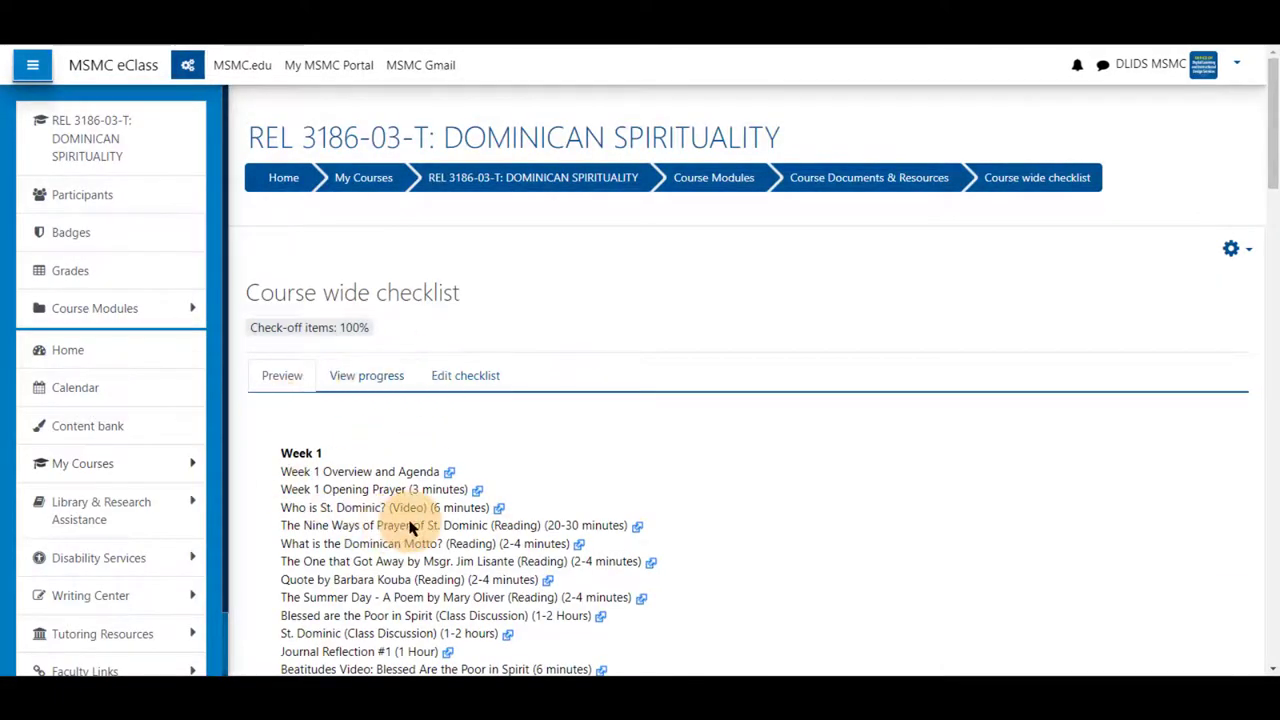
# View the checklist's progress with full per-item details for every student.
pyautogui.scroll(-5, 410, 527)
pyautogui.scroll(-10, 410, 527)
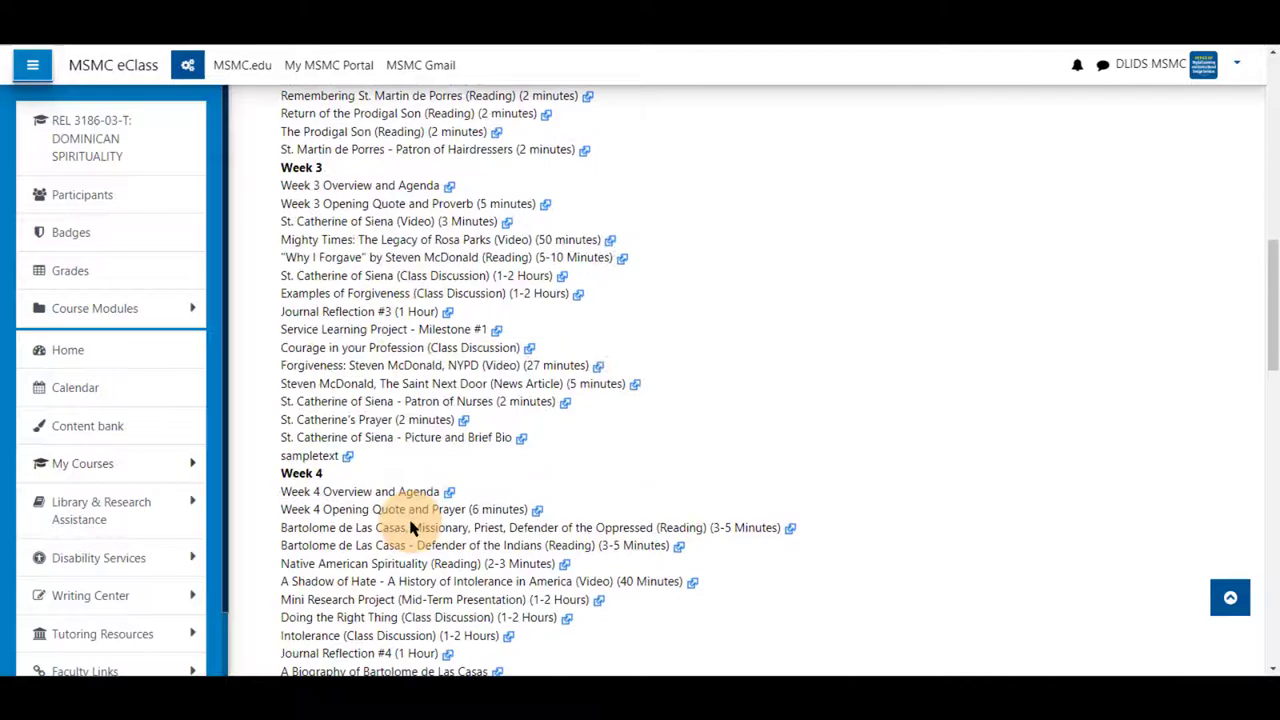
pyautogui.scroll(-5, 410, 527)
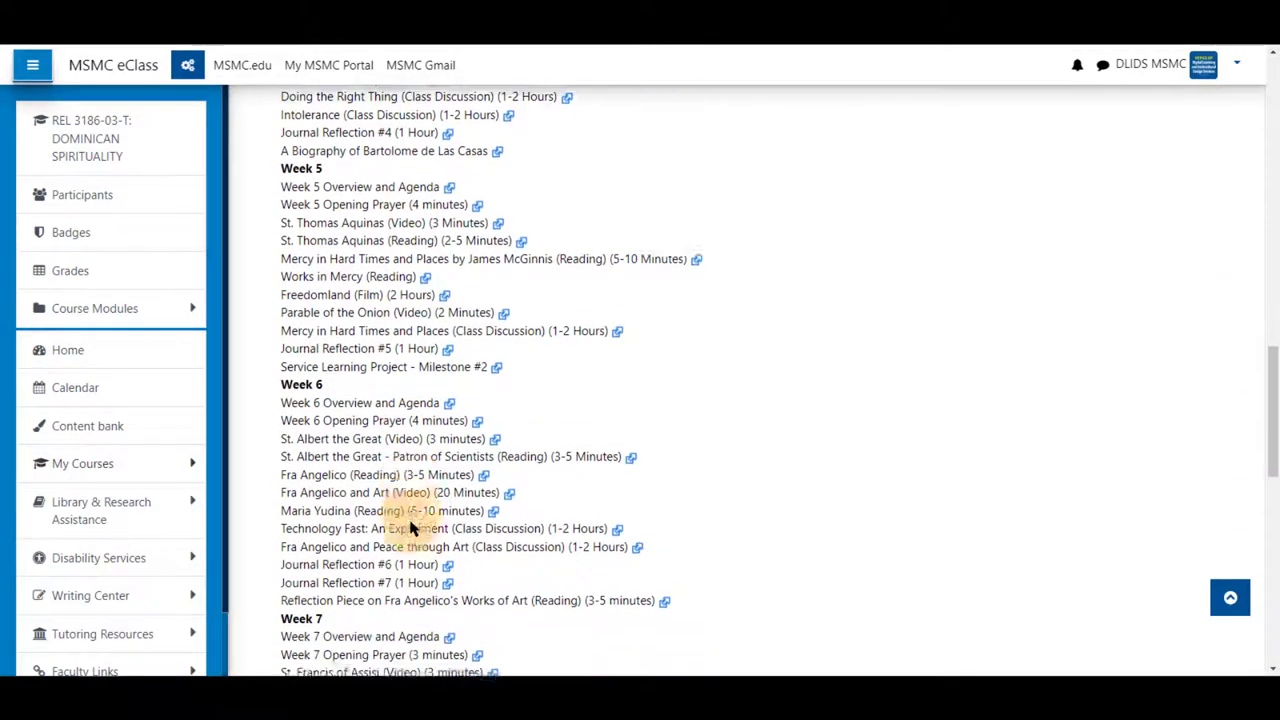
pyautogui.scroll(-1, 410, 527)
pyautogui.scroll(5, 410, 527)
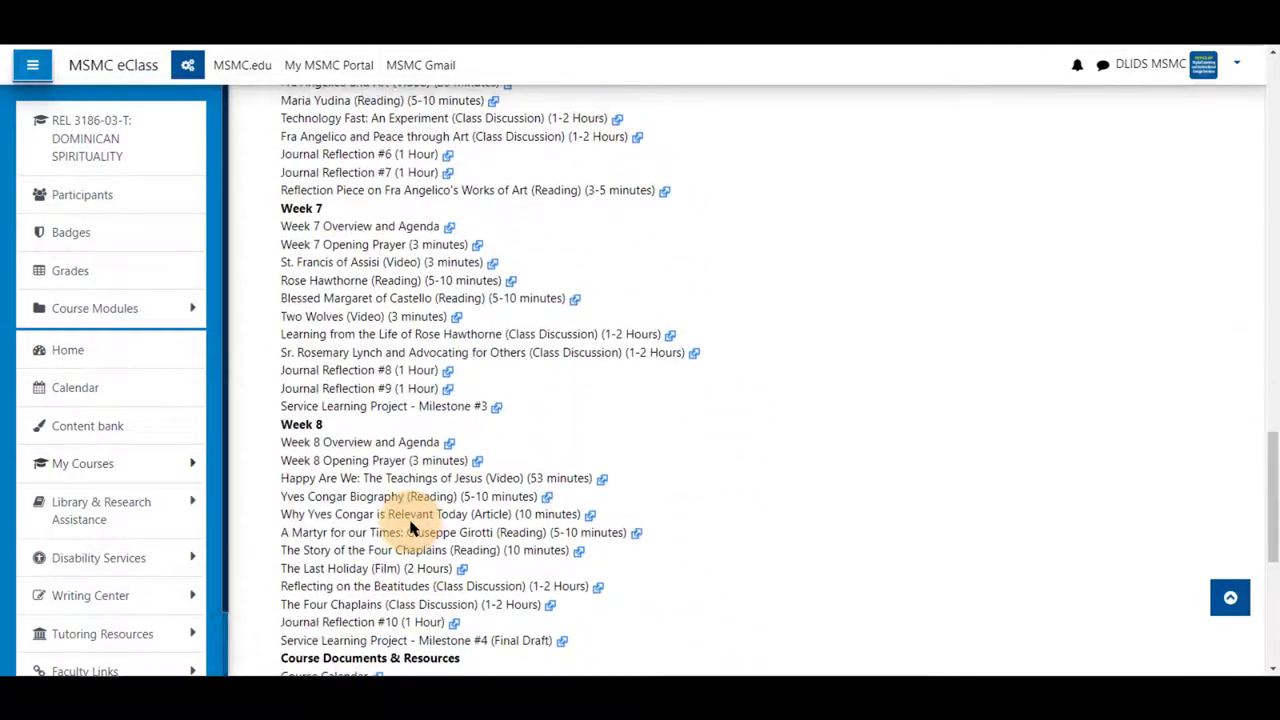
pyautogui.scroll(7, 410, 527)
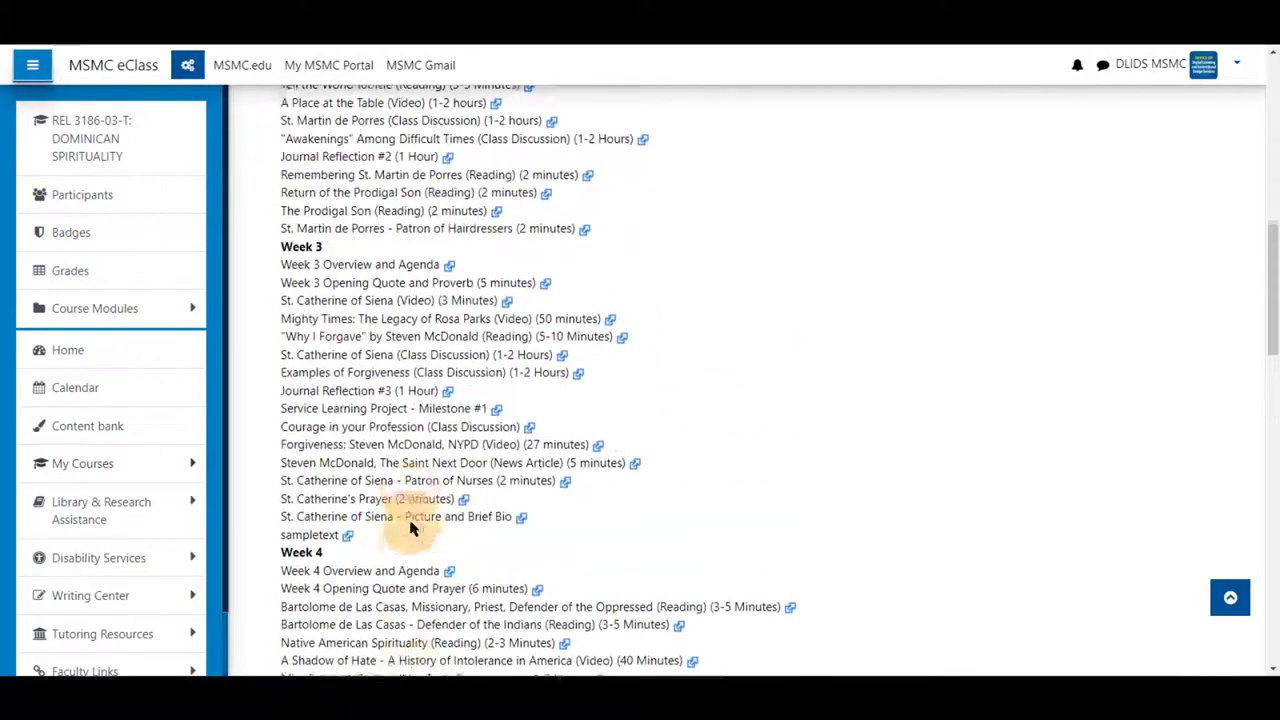
pyautogui.scroll(5, 410, 527)
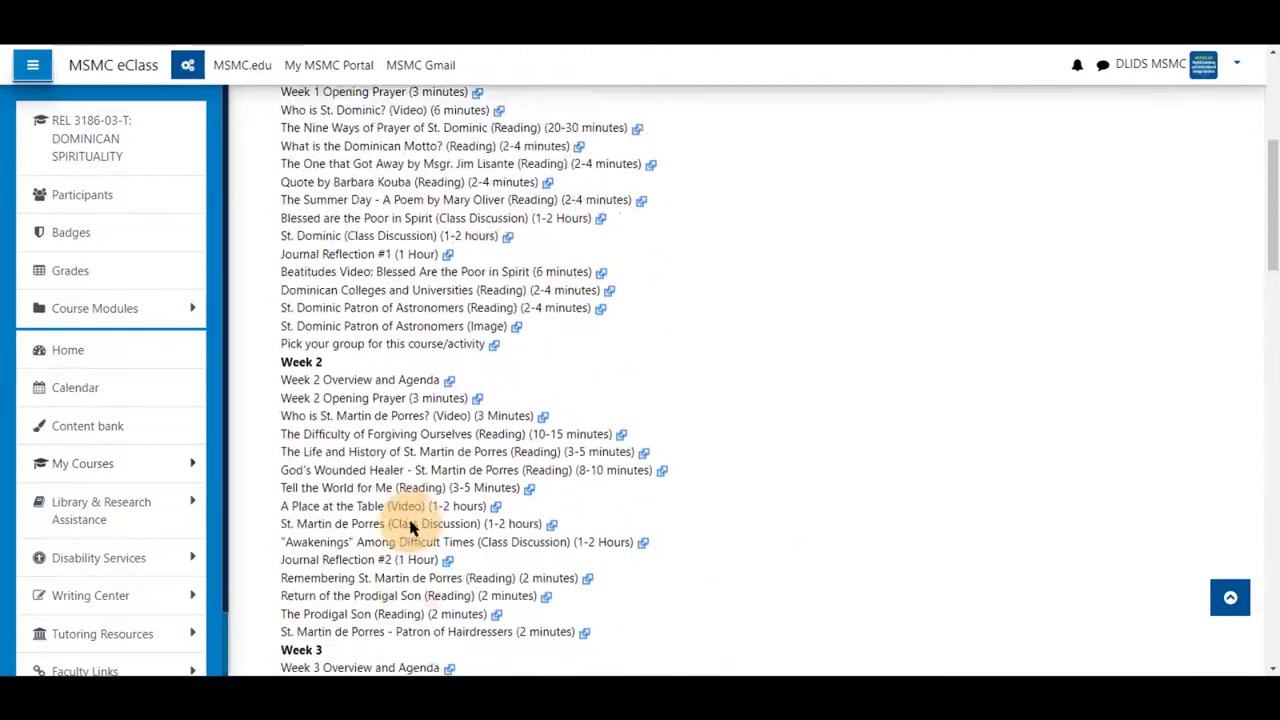
pyautogui.scroll(3, 410, 527)
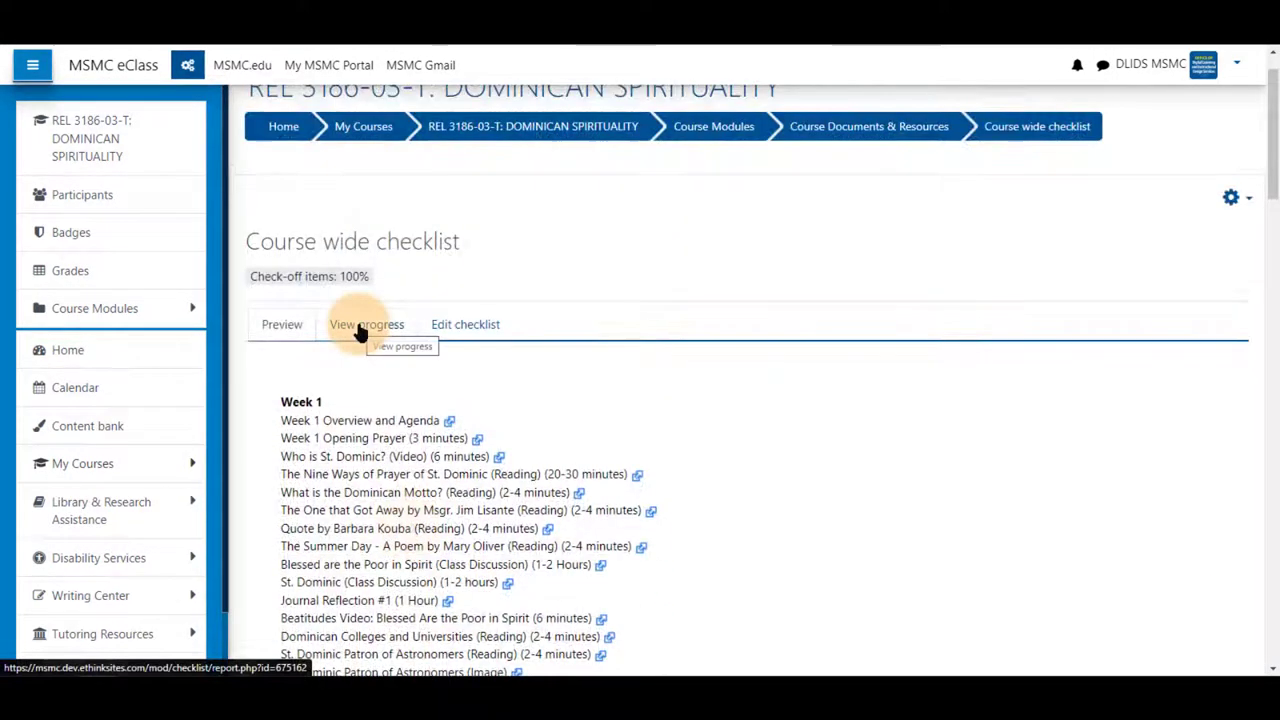
pyautogui.click(360, 332)
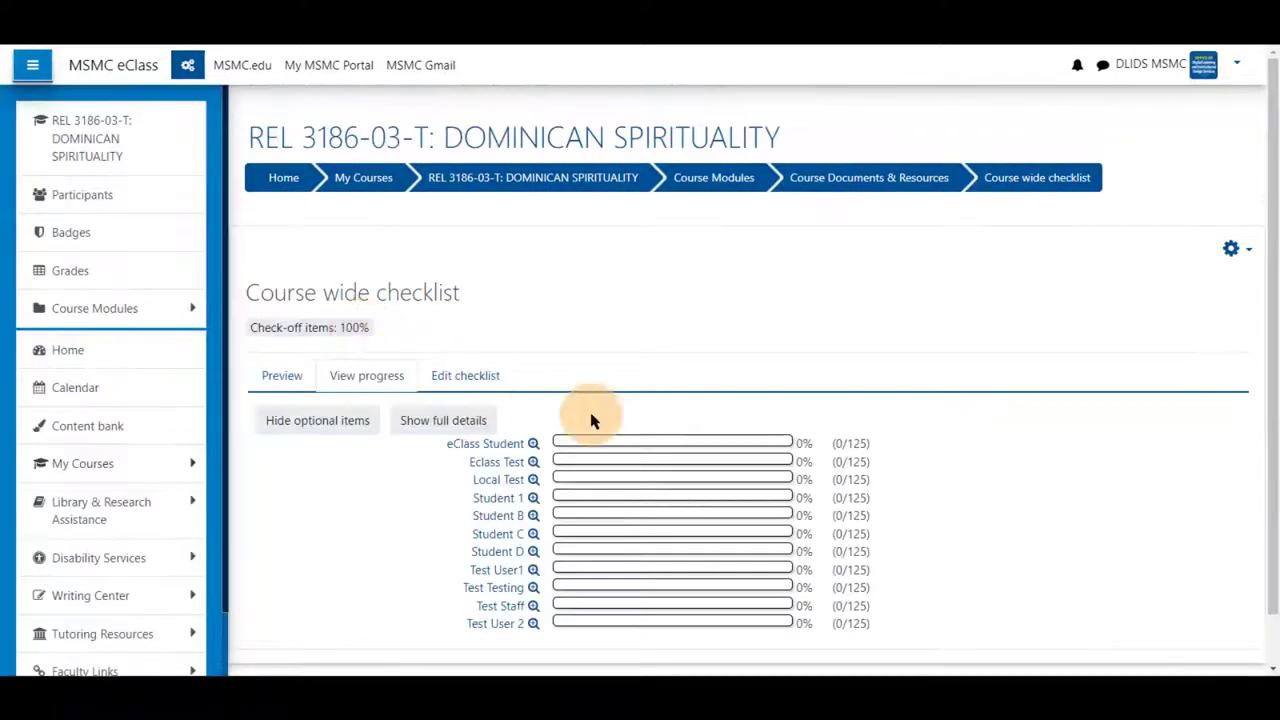
pyautogui.click(444, 424)
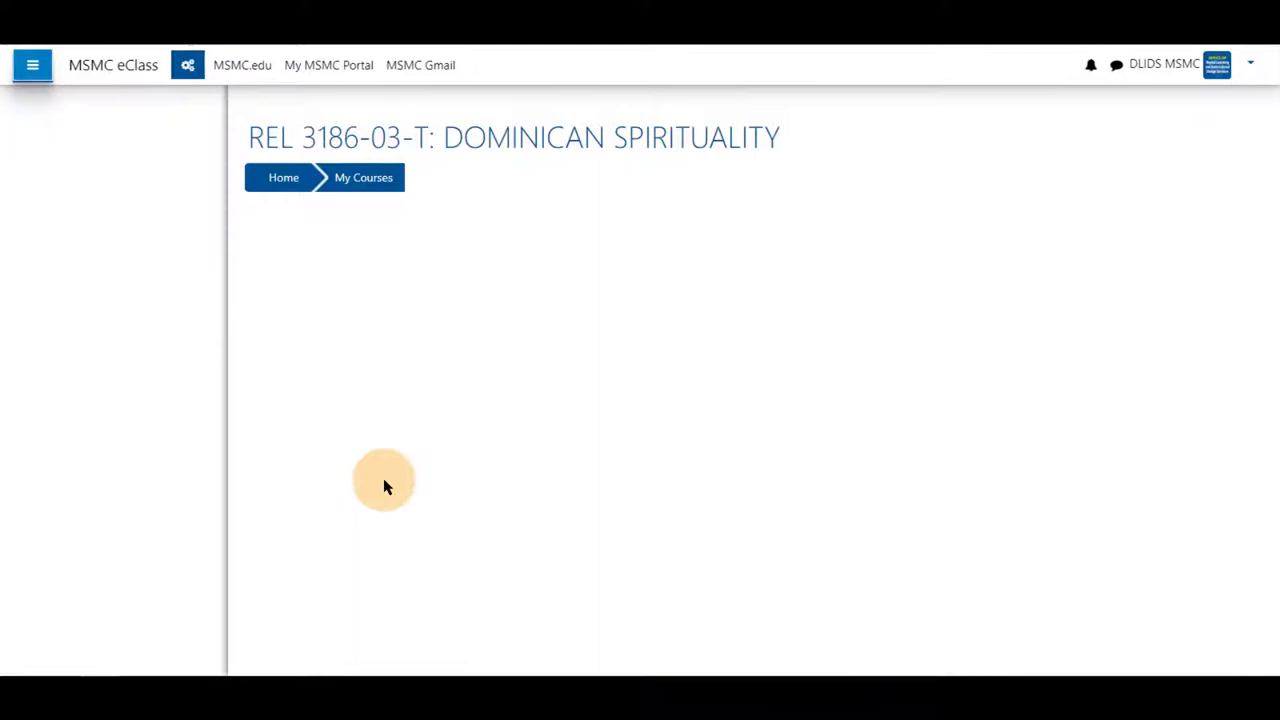
# Switch back to progress bars, showing every participant at 0% of 125 items.
pyautogui.scroll(-1, 384, 487)
pyautogui.scroll(-4, 384, 487)
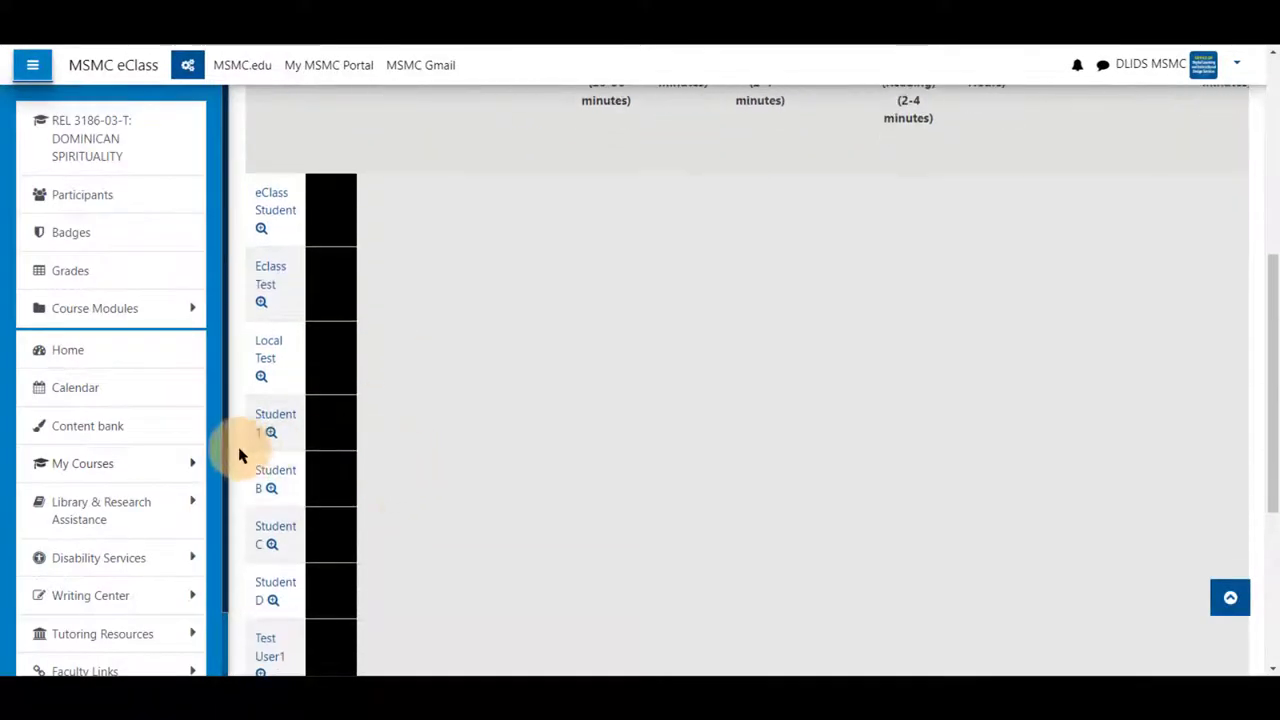
pyautogui.scroll(5, 637, 514)
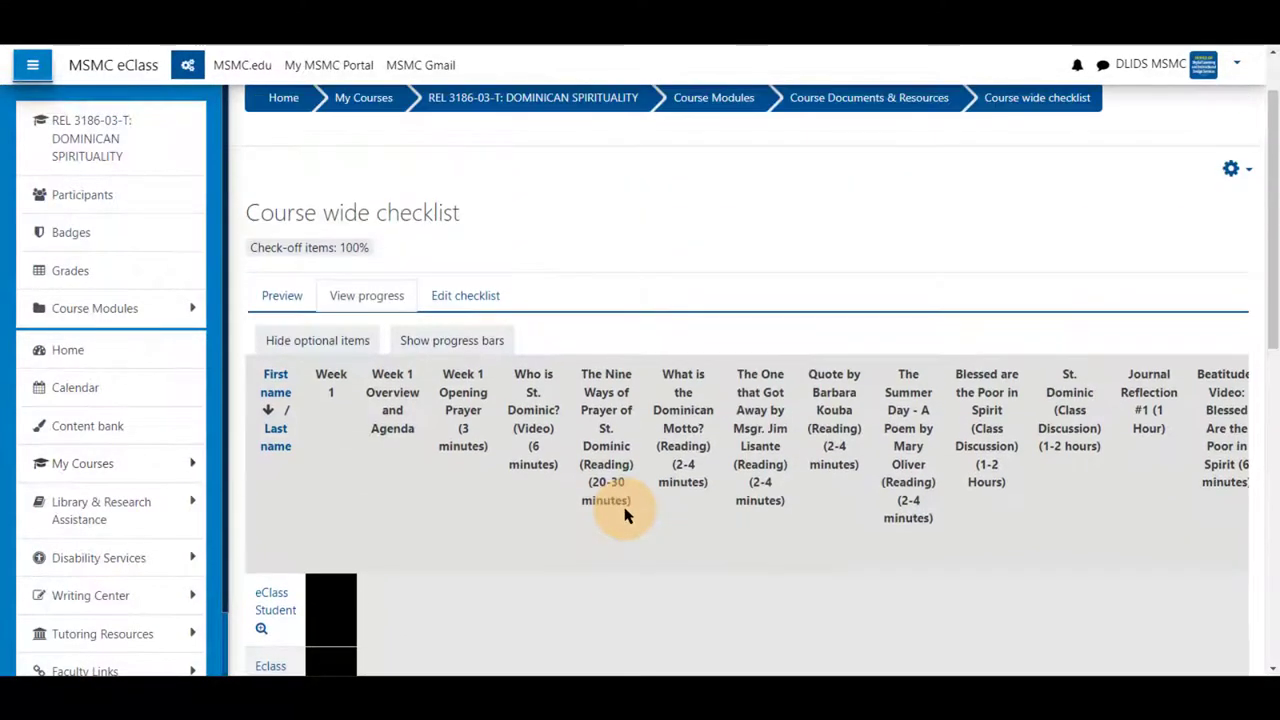
pyautogui.click(450, 345)
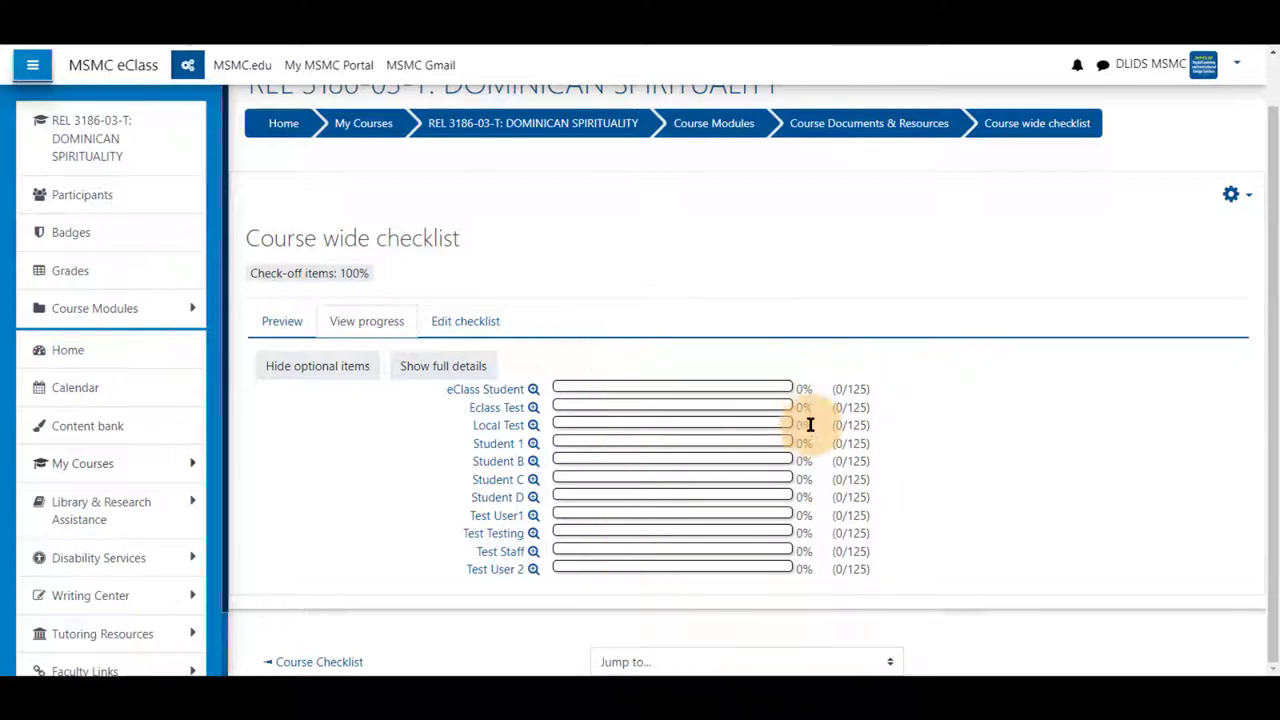
# In the checklist's item editor, hide Week 8 Overview and Agenda, then return to the top.
pyautogui.click(484, 329)
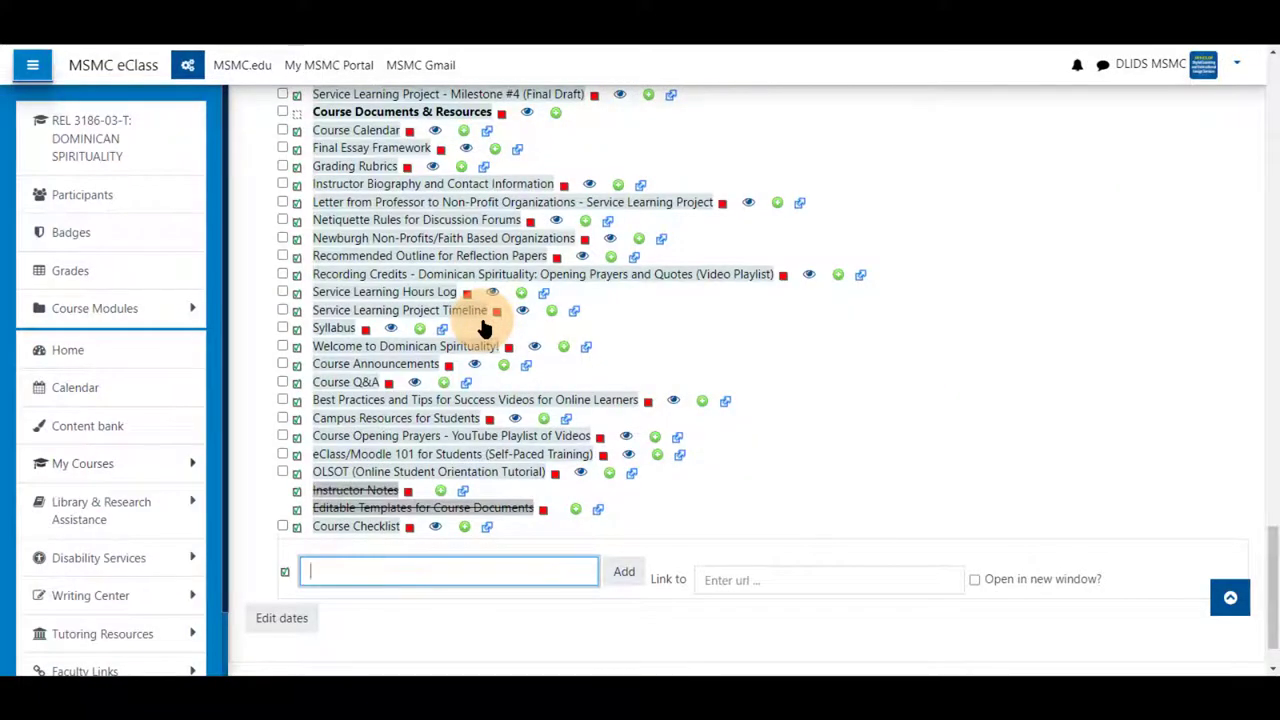
pyautogui.scroll(3, 484, 329)
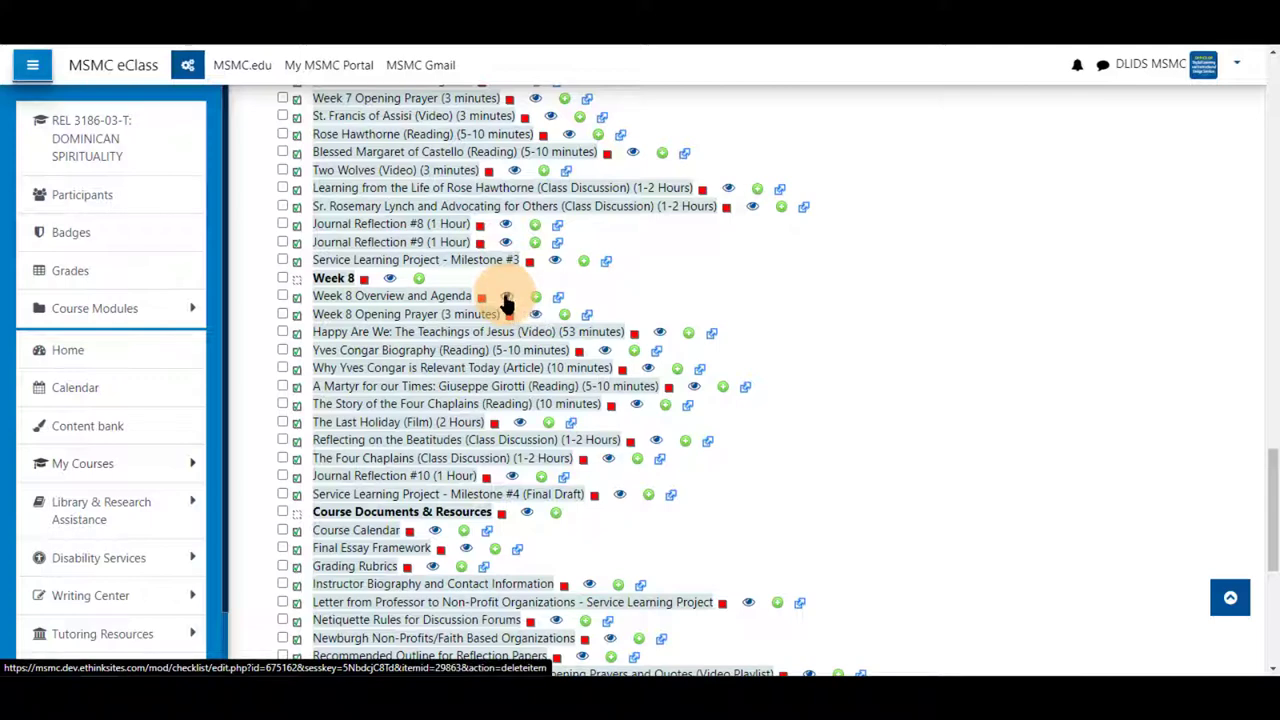
pyautogui.click(506, 300)
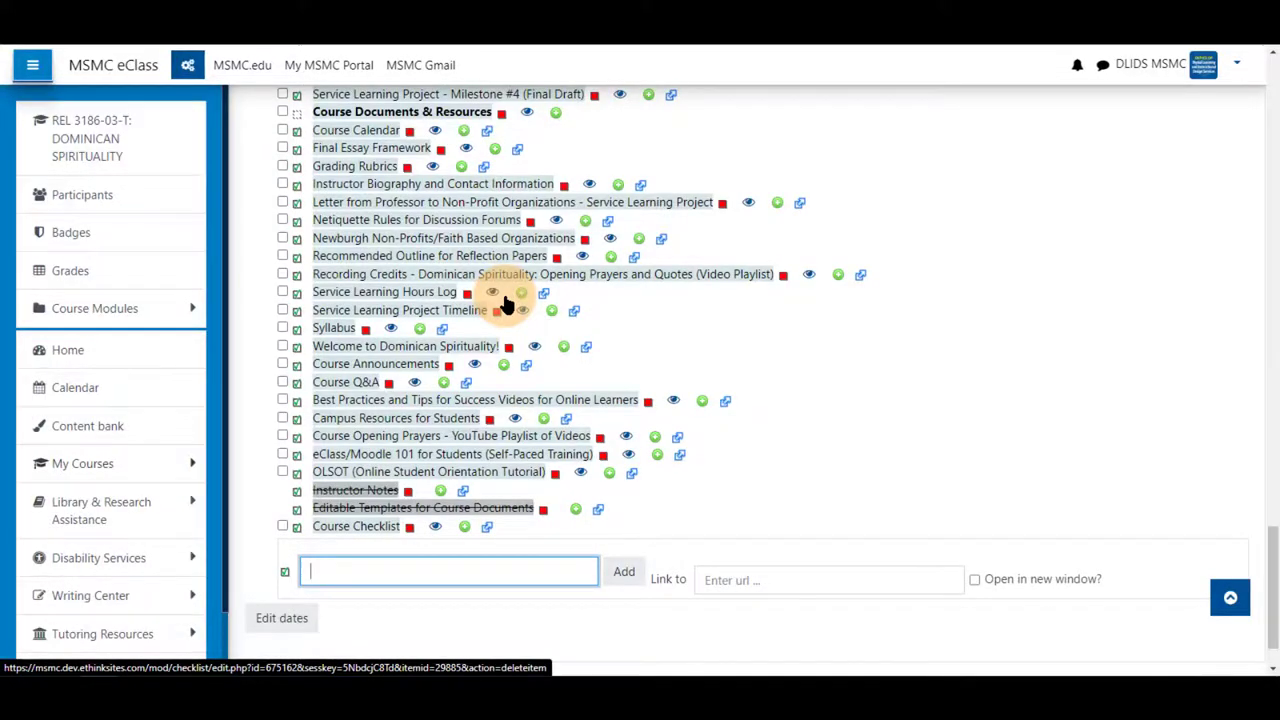
pyautogui.scroll(4, 506, 303)
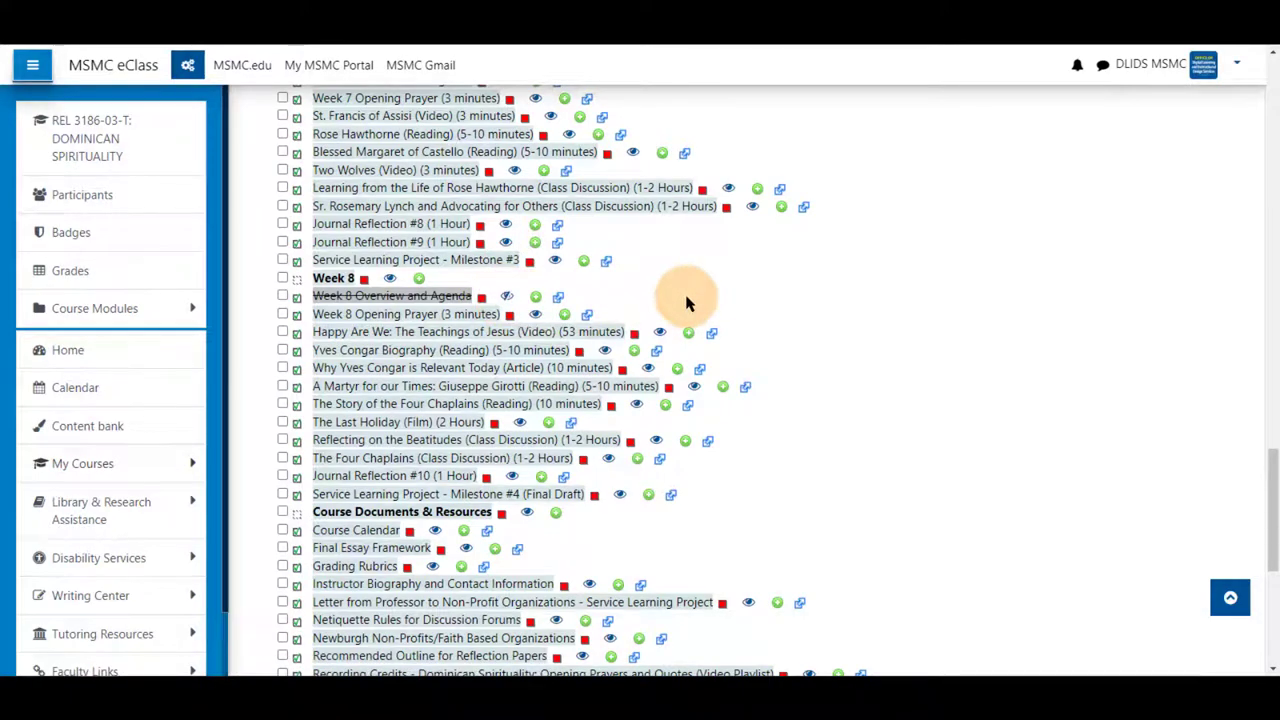
pyautogui.scroll(6, 686, 303)
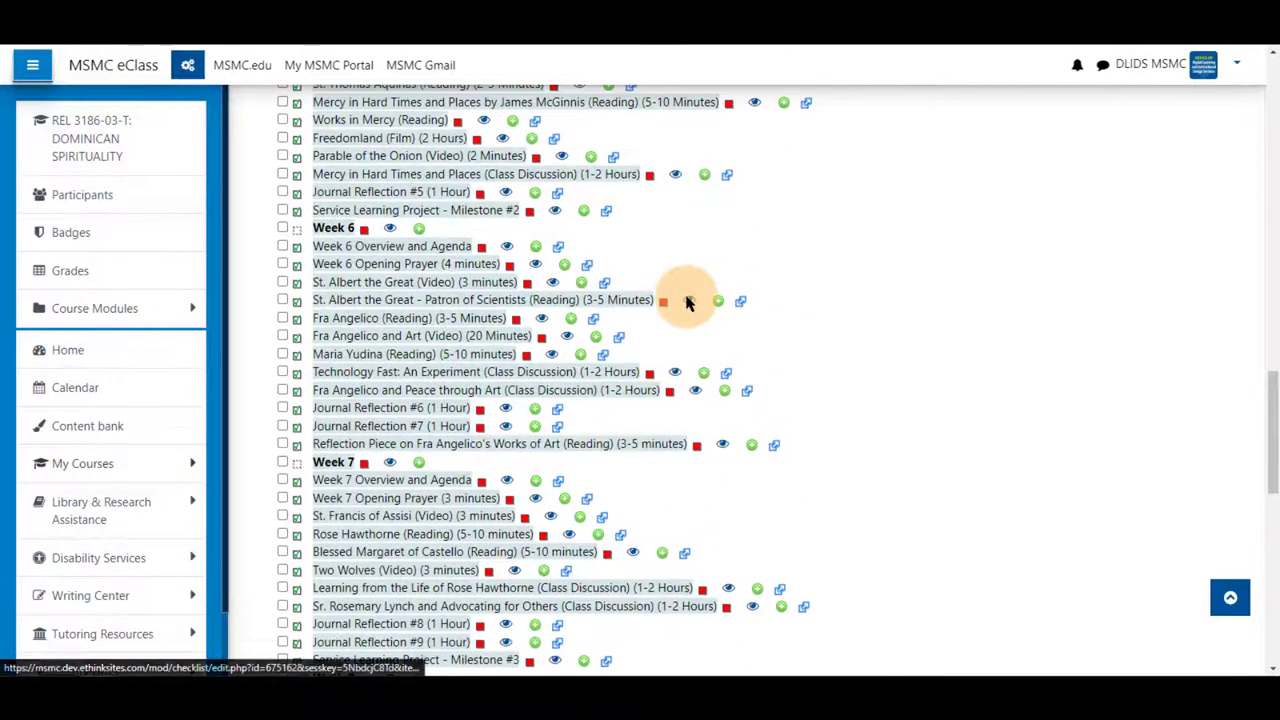
pyautogui.scroll(5, 688, 305)
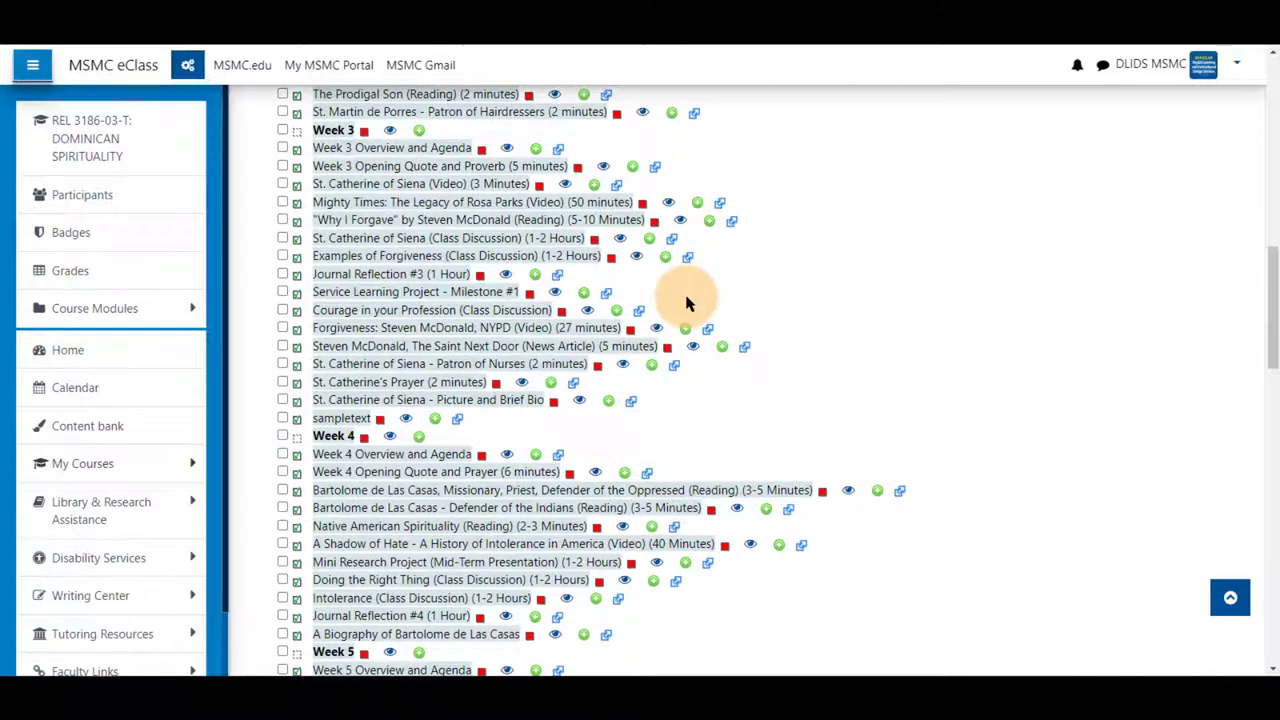
pyautogui.scroll(3, 686, 303)
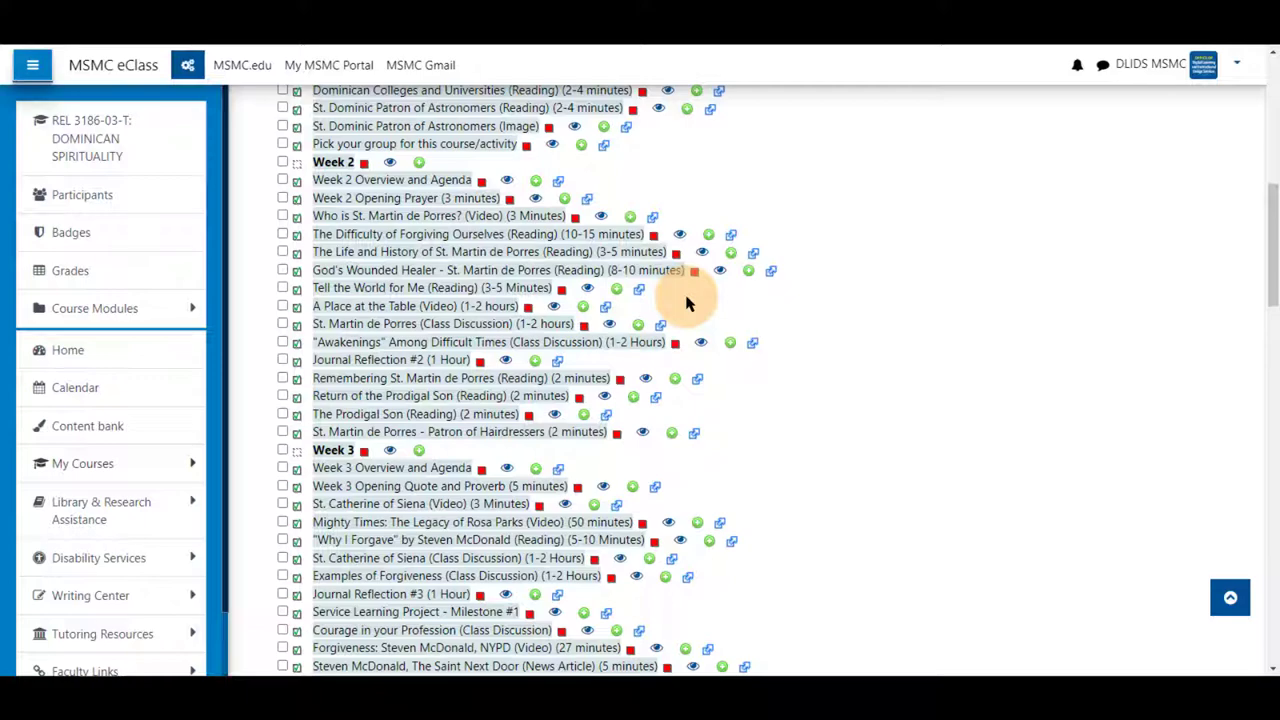
pyautogui.scroll(10, 686, 303)
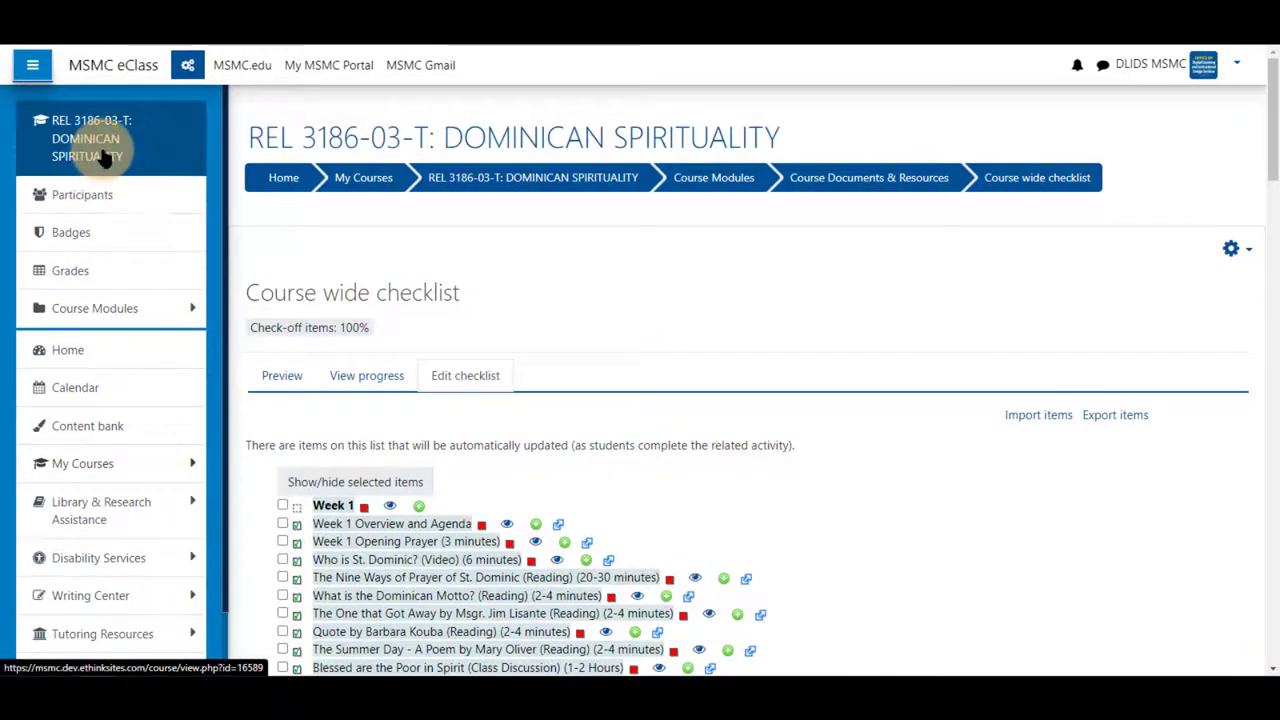
# From the course main page, go to Week 1 and begin adding a Checklist activity.
pyautogui.click(105, 150)
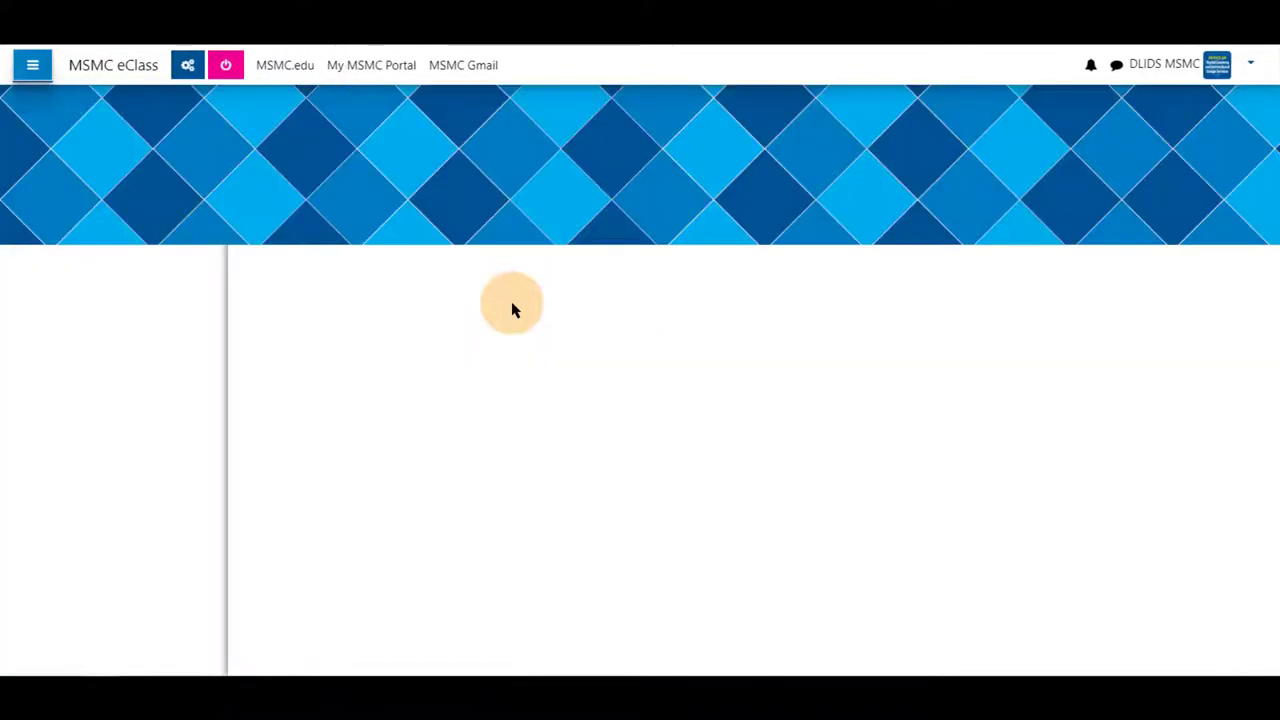
pyautogui.scroll(-3, 511, 306)
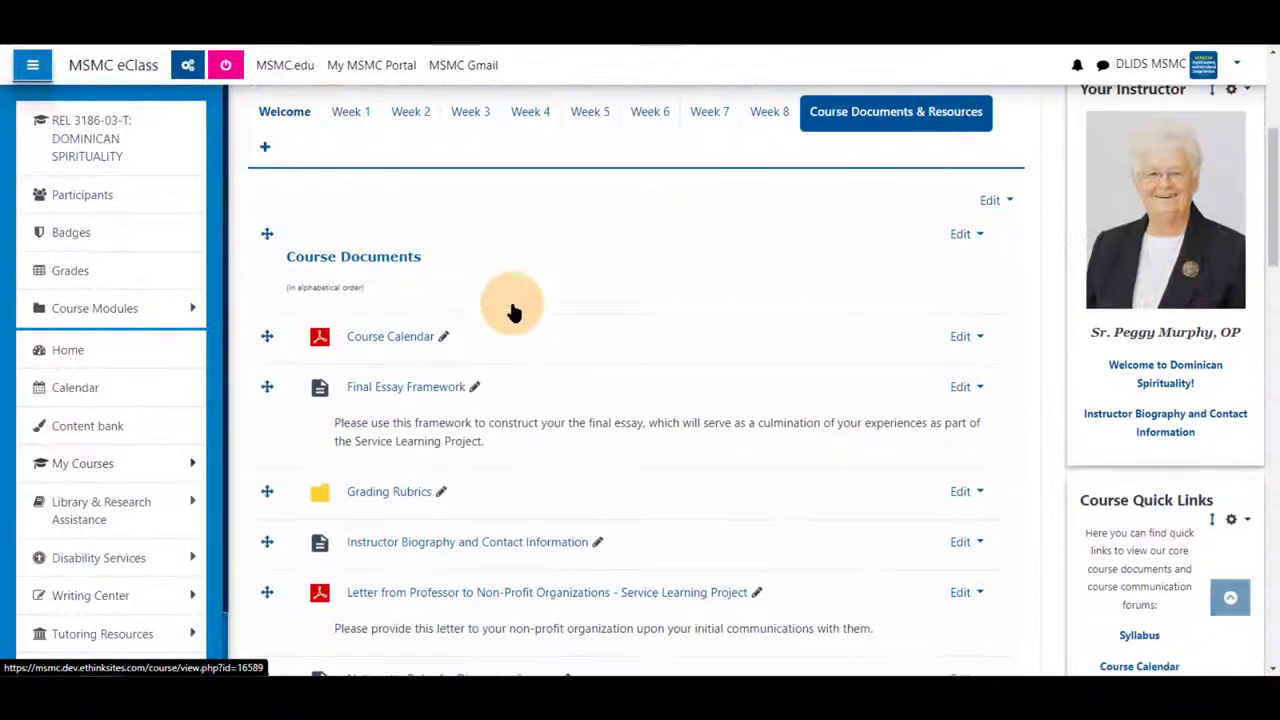
pyautogui.click(349, 112)
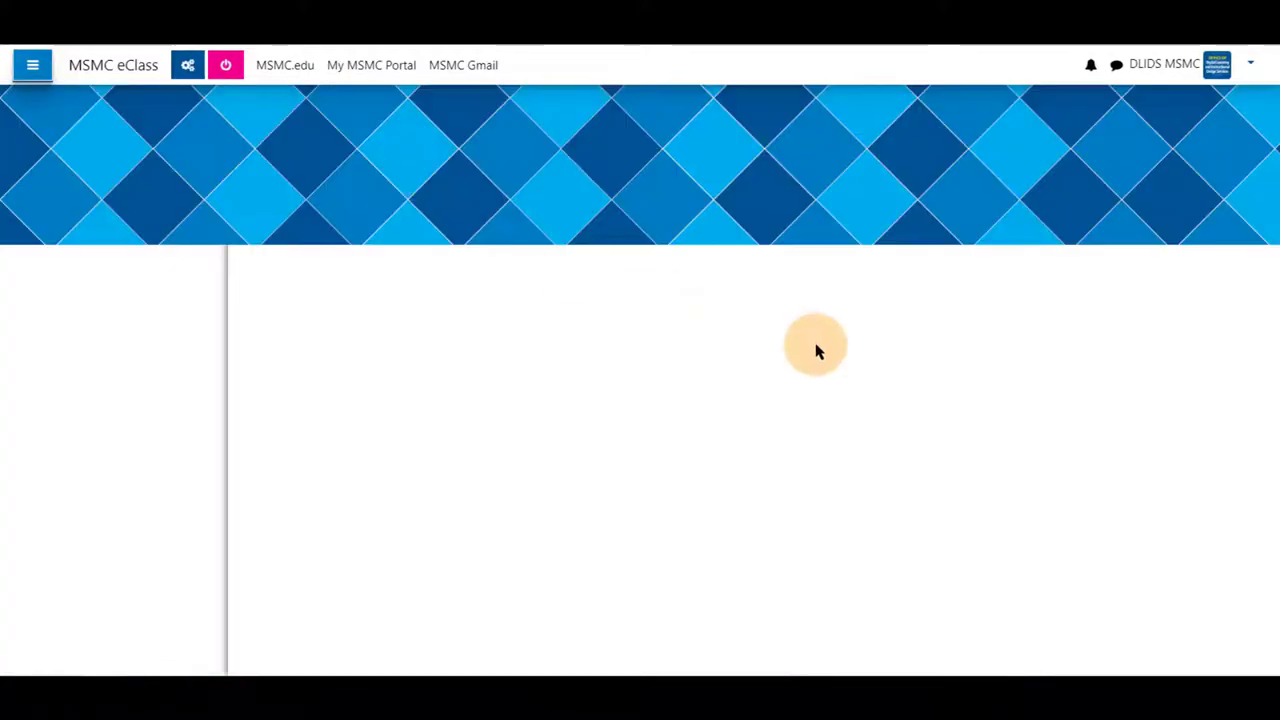
pyautogui.scroll(-2, 885, 388)
pyautogui.scroll(-15, 885, 388)
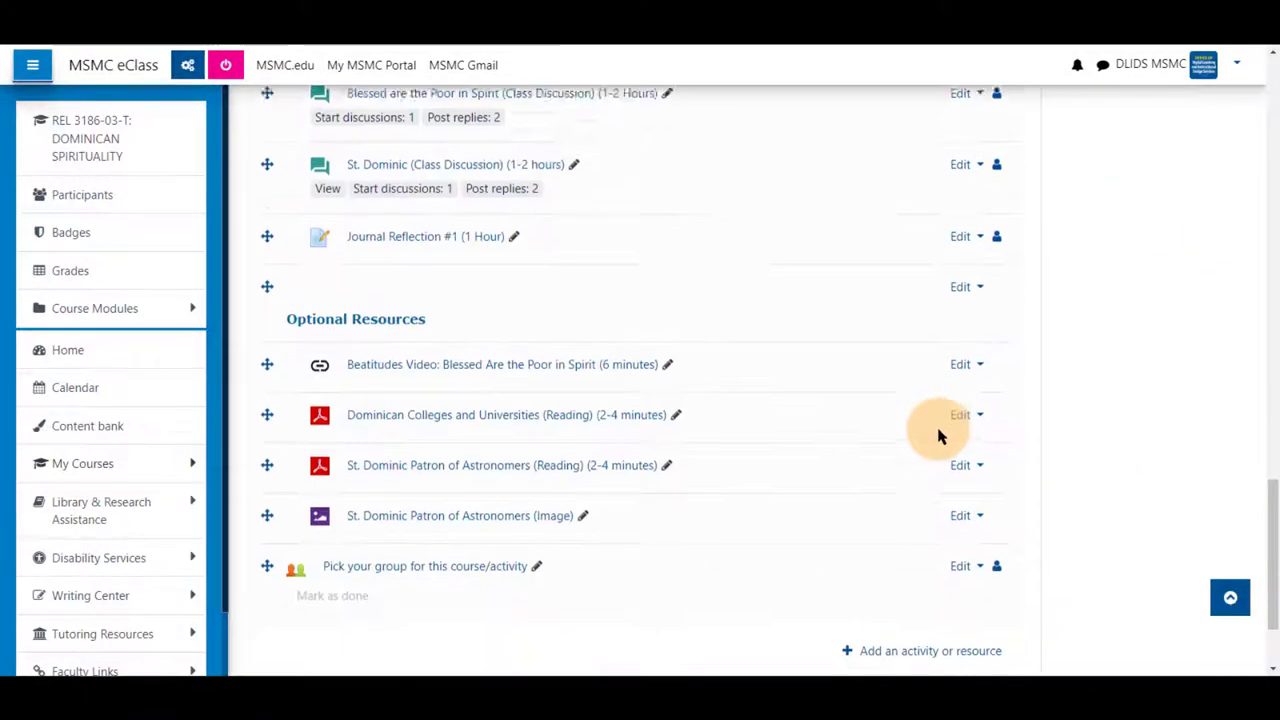
pyautogui.click(928, 533)
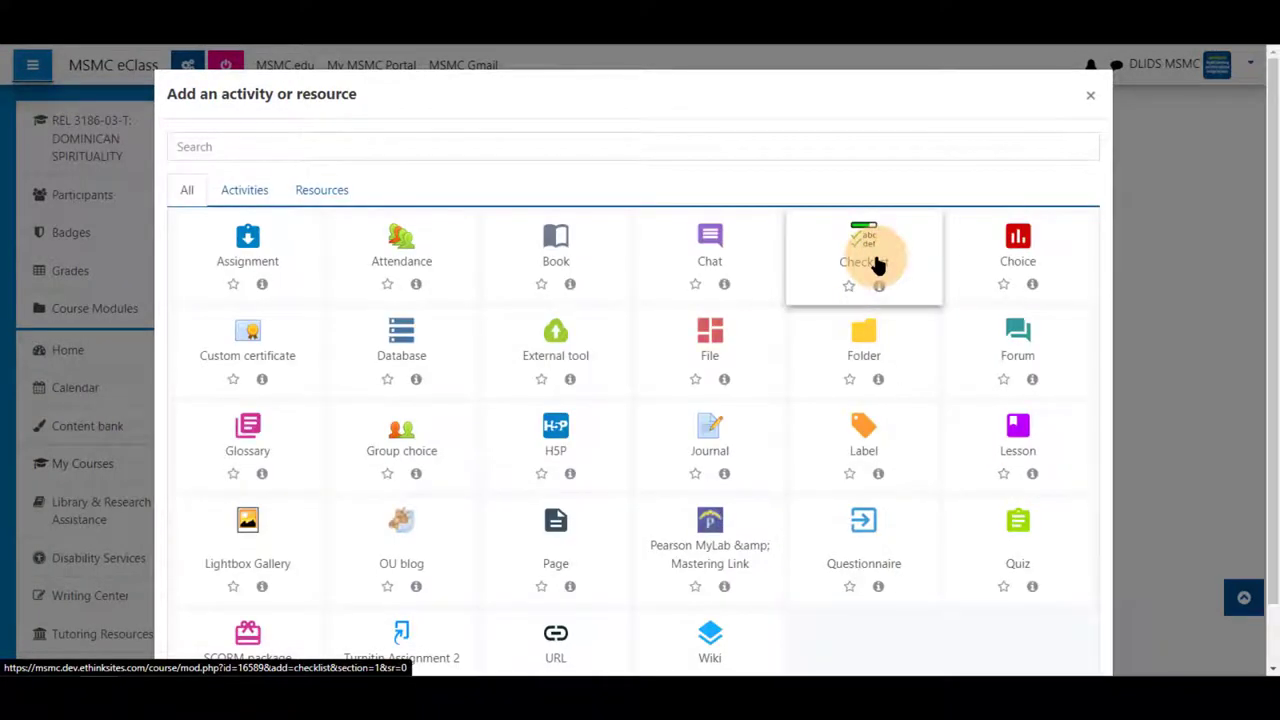
pyautogui.click(877, 263)
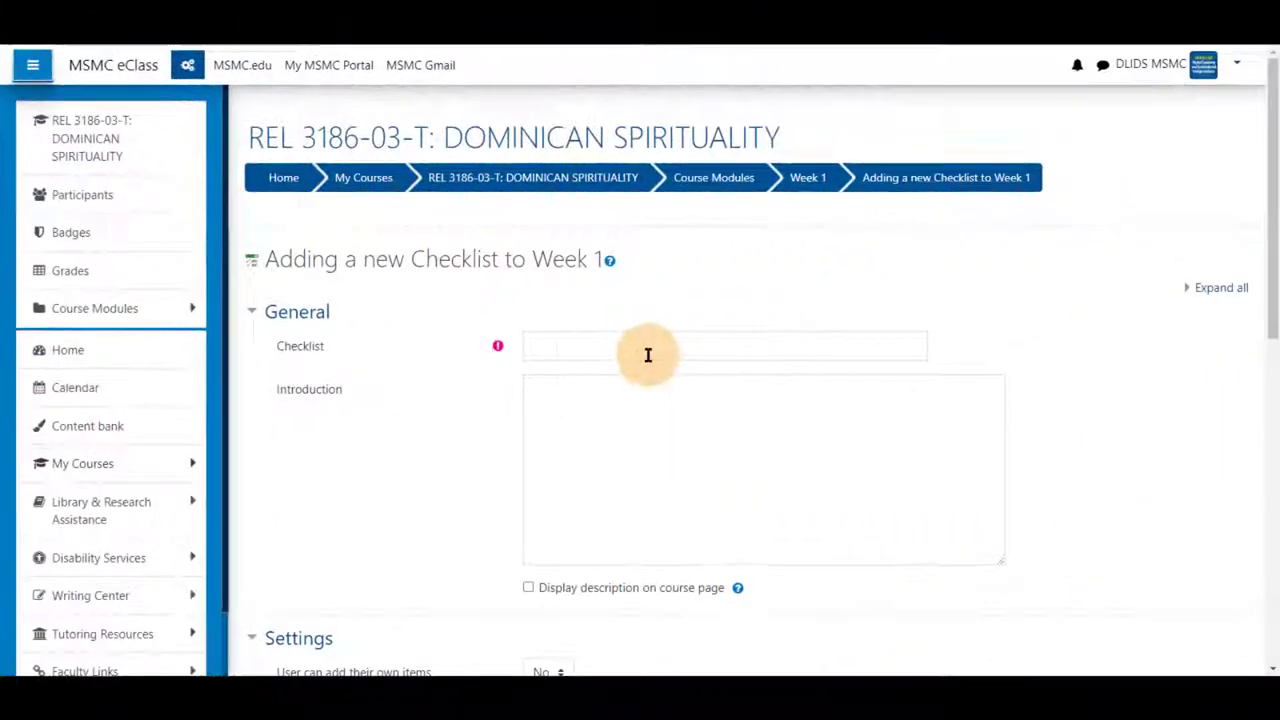
# Name it 'Week 1 Checklist', set maximum grade 0, and include only Current section modules.
pyautogui.write('Week 1 Checklist')
pyautogui.scroll(-5, 497, 443)
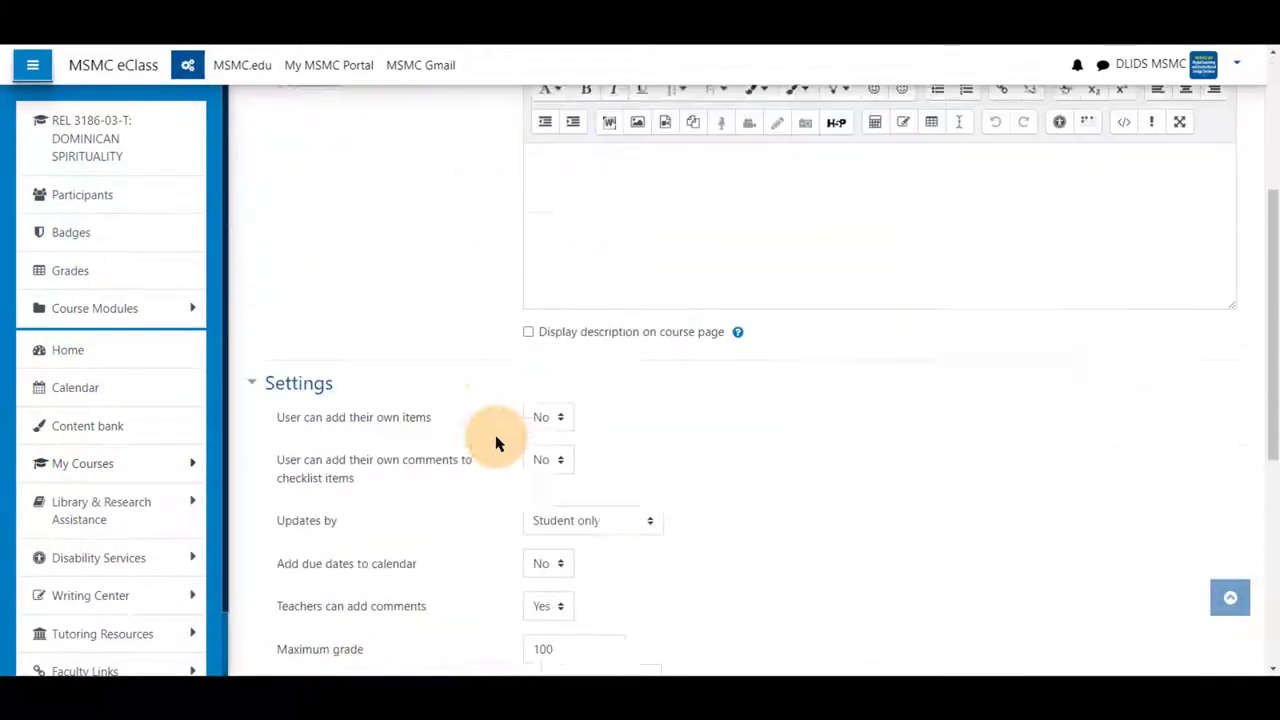
pyautogui.doubleClick(571, 396)
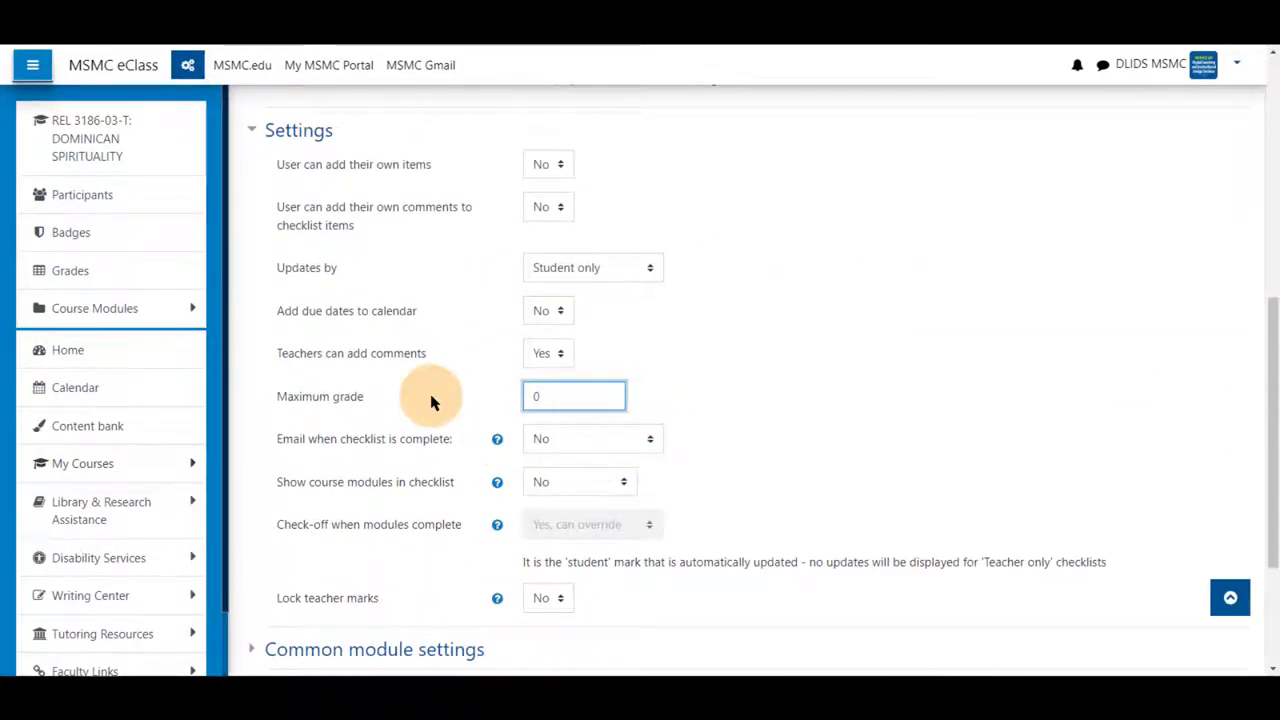
pyautogui.click(588, 487)
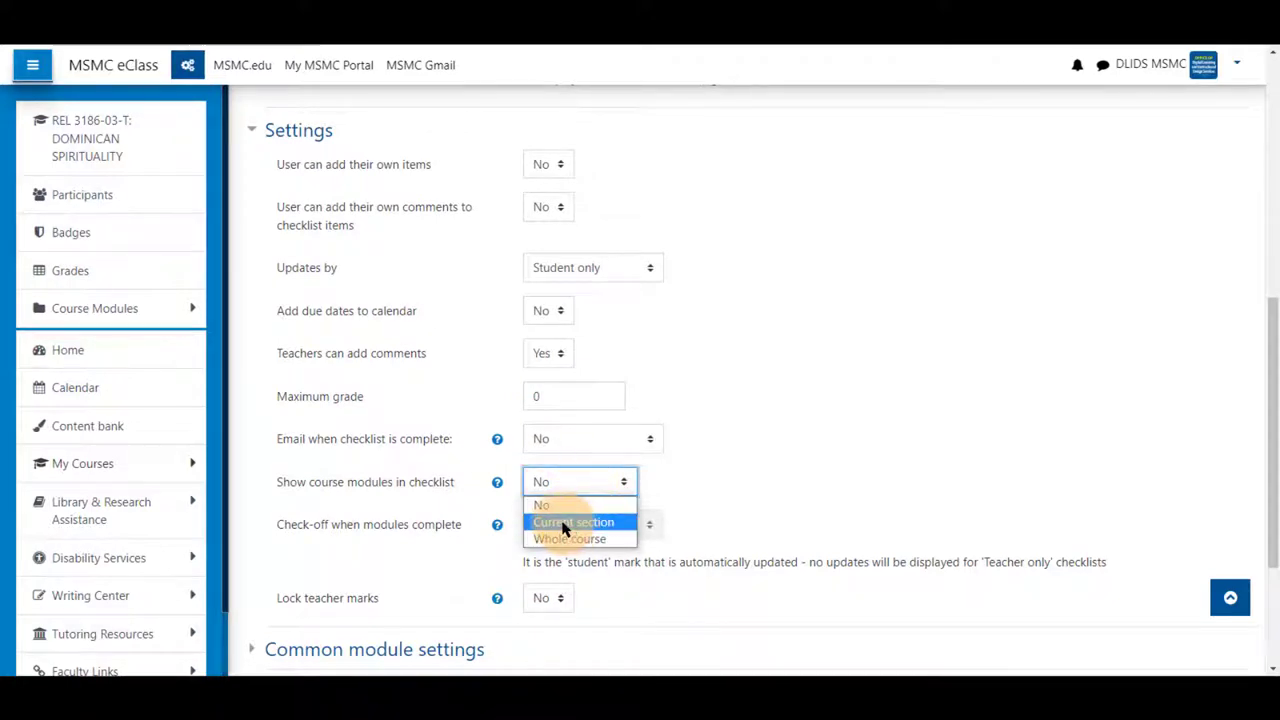
pyautogui.click(563, 524)
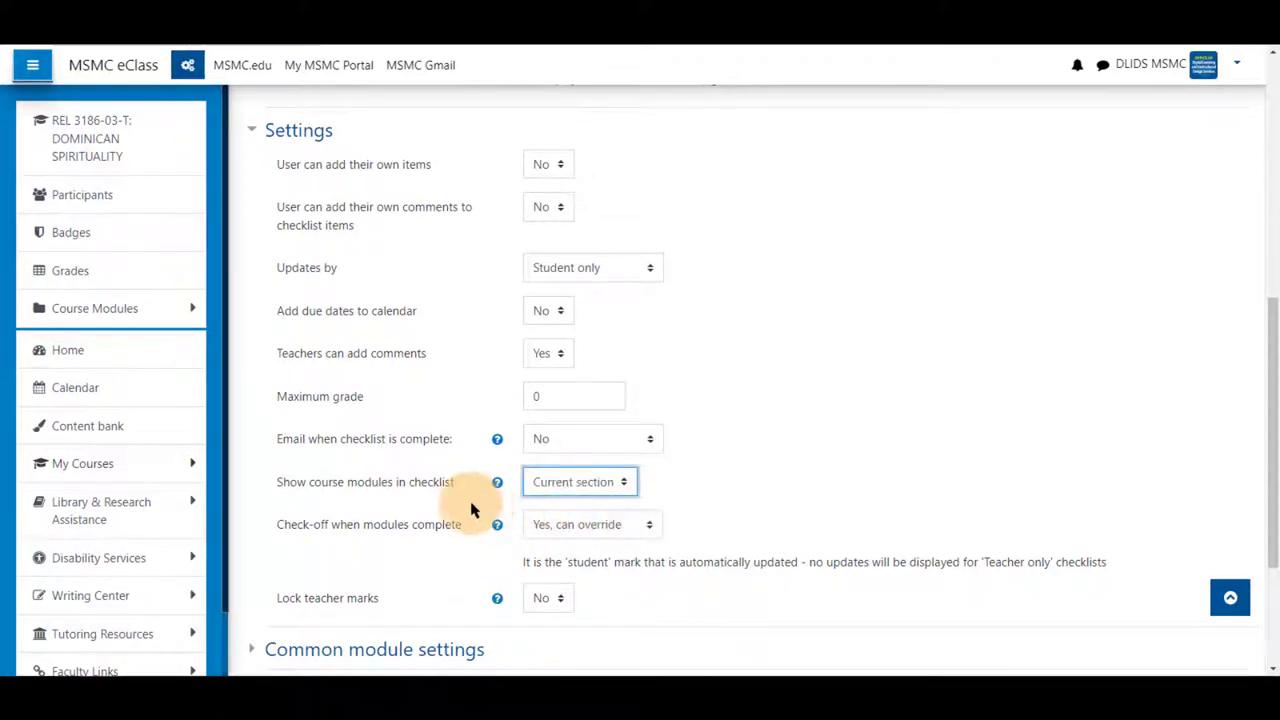
# Require 100% of items checked off for completion, then save and display the checklist.
pyautogui.scroll(-2, 490, 510)
pyautogui.click(380, 514)
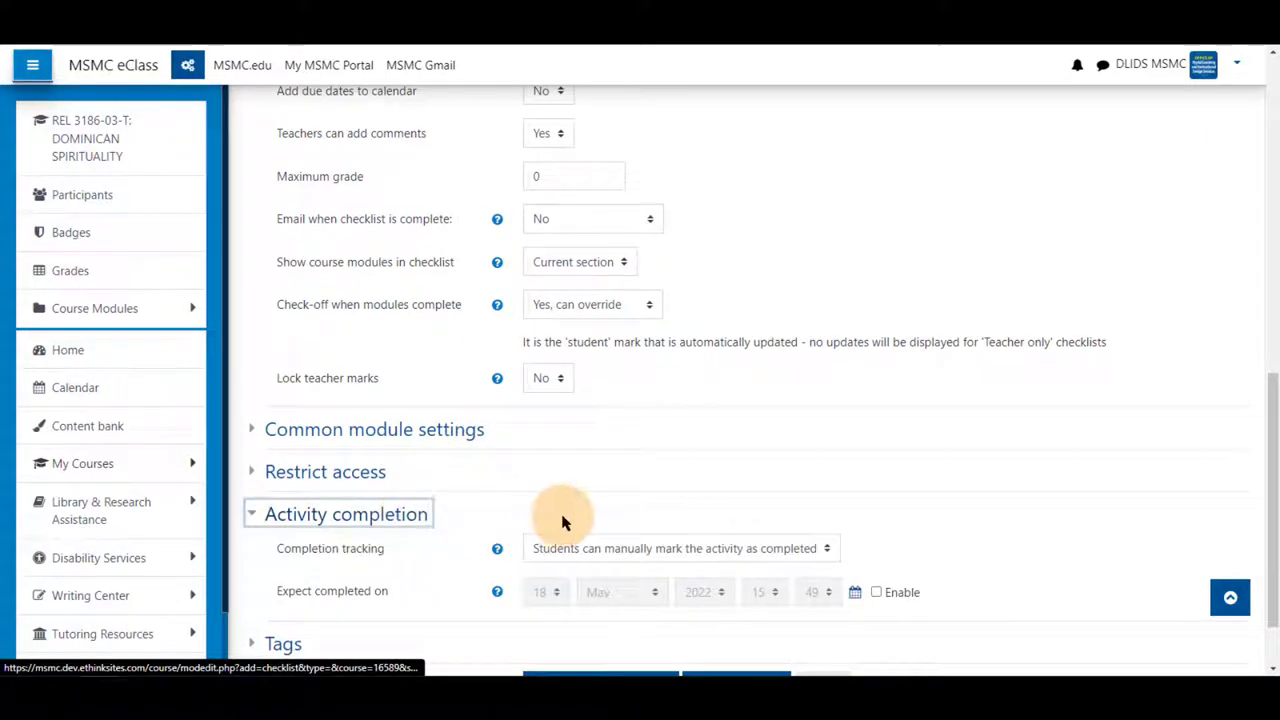
pyautogui.click(588, 550)
pyautogui.click(593, 605)
pyautogui.scroll(-3, 586, 500)
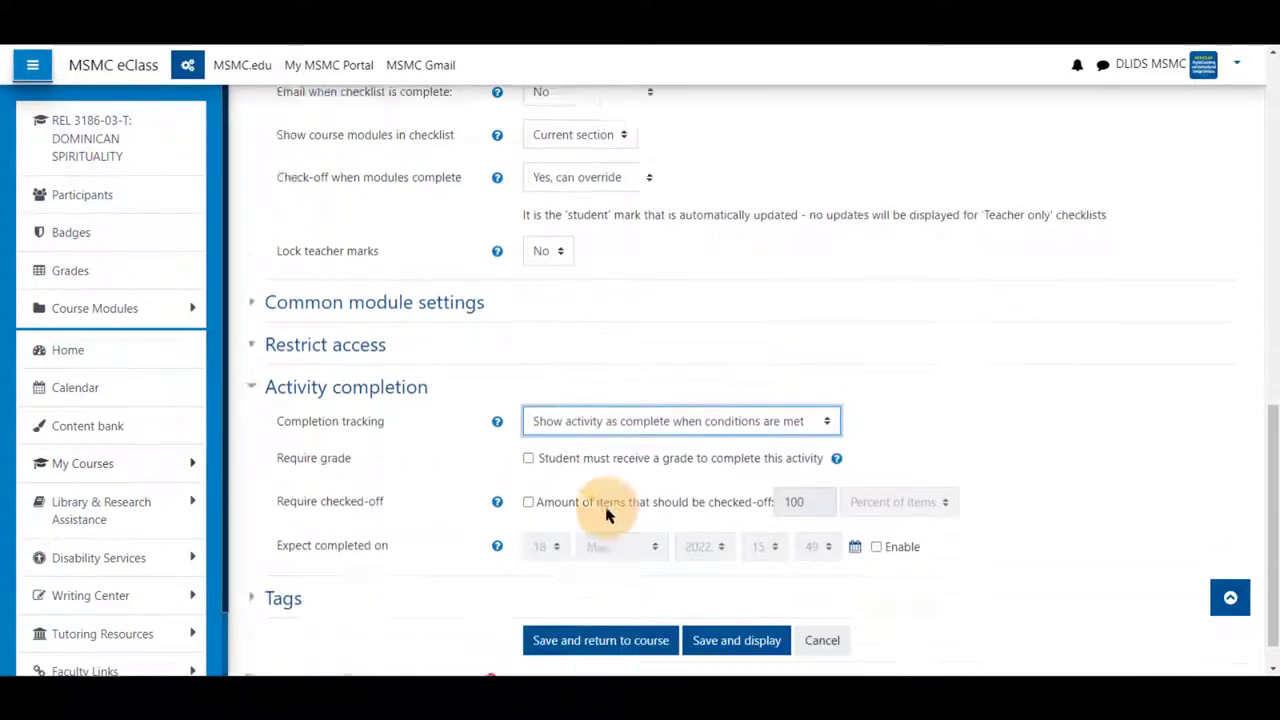
pyautogui.click(528, 462)
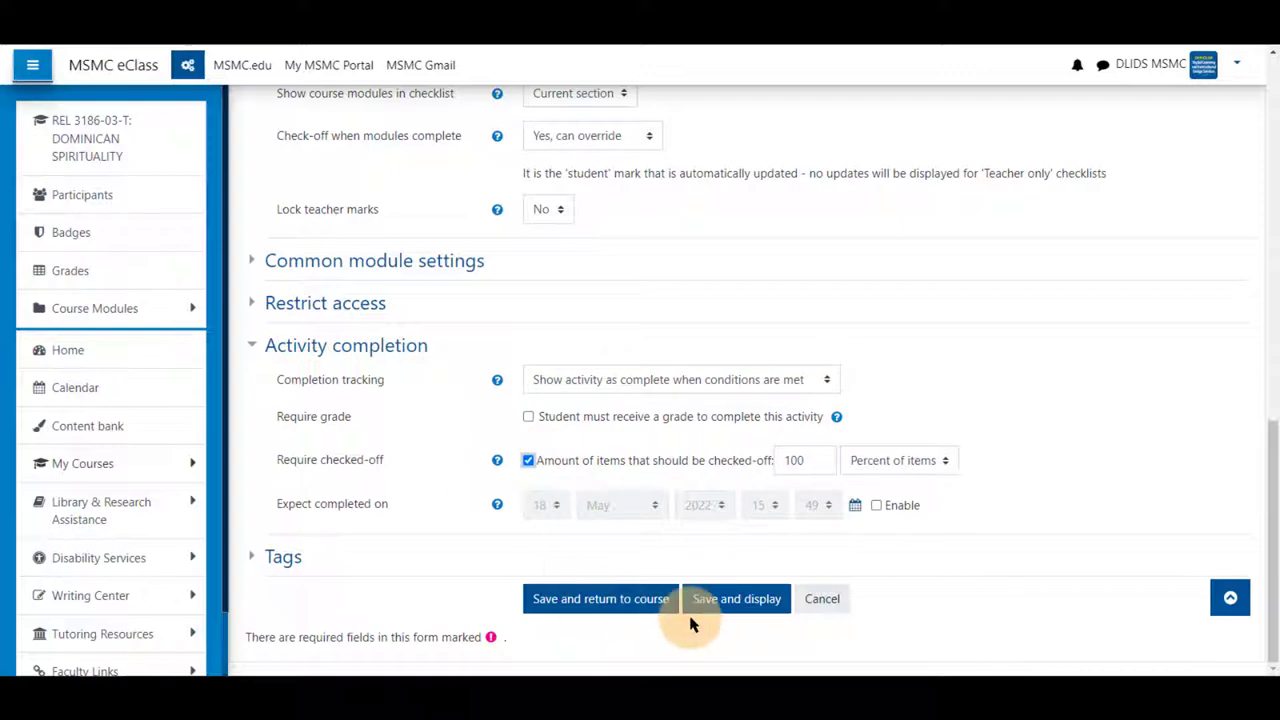
pyautogui.click(722, 600)
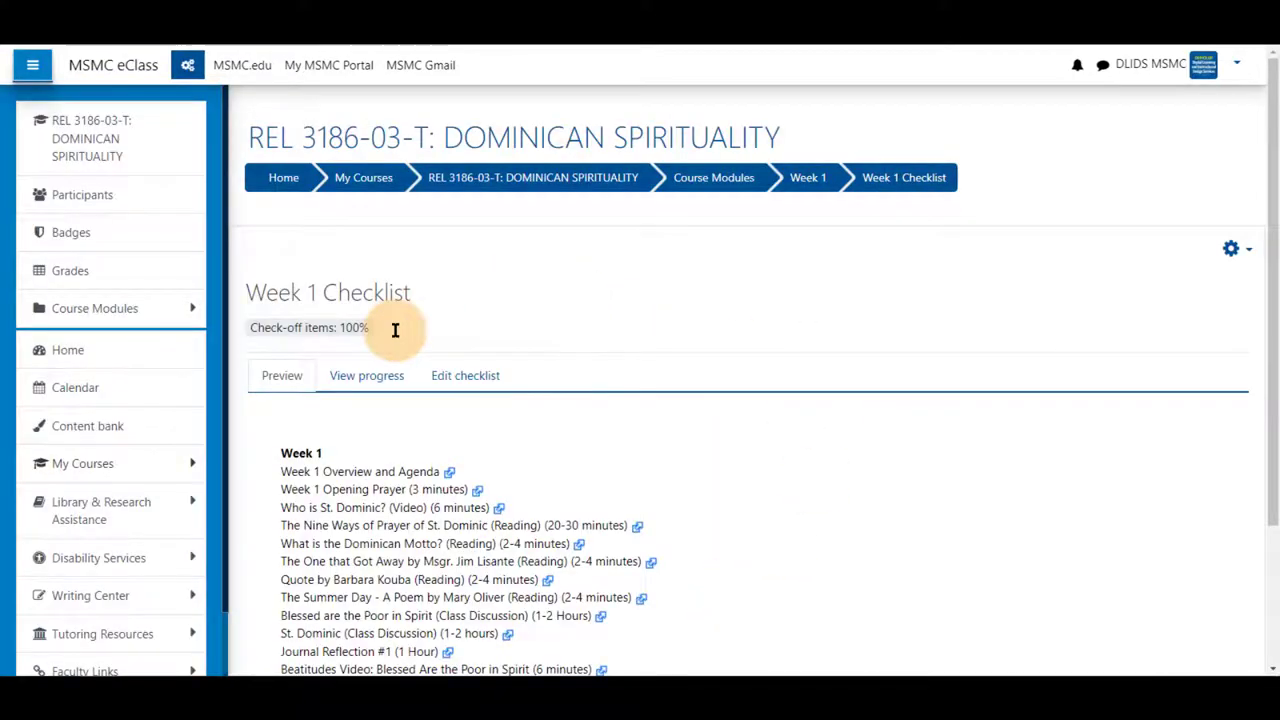
# Review the 16 Week 1 items and full student progress (0 of 16), then open Edit checklist.
pyautogui.scroll(-2, 394, 335)
pyautogui.scroll(-1, 394, 335)
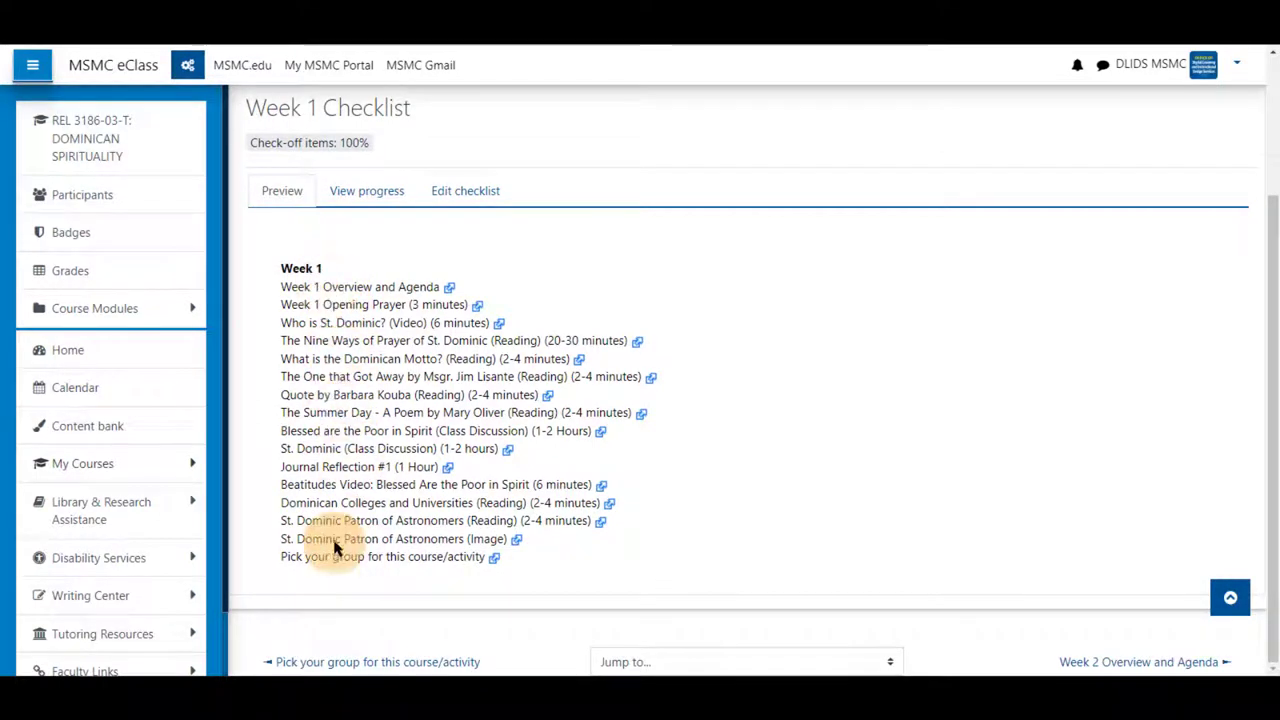
pyautogui.click(370, 193)
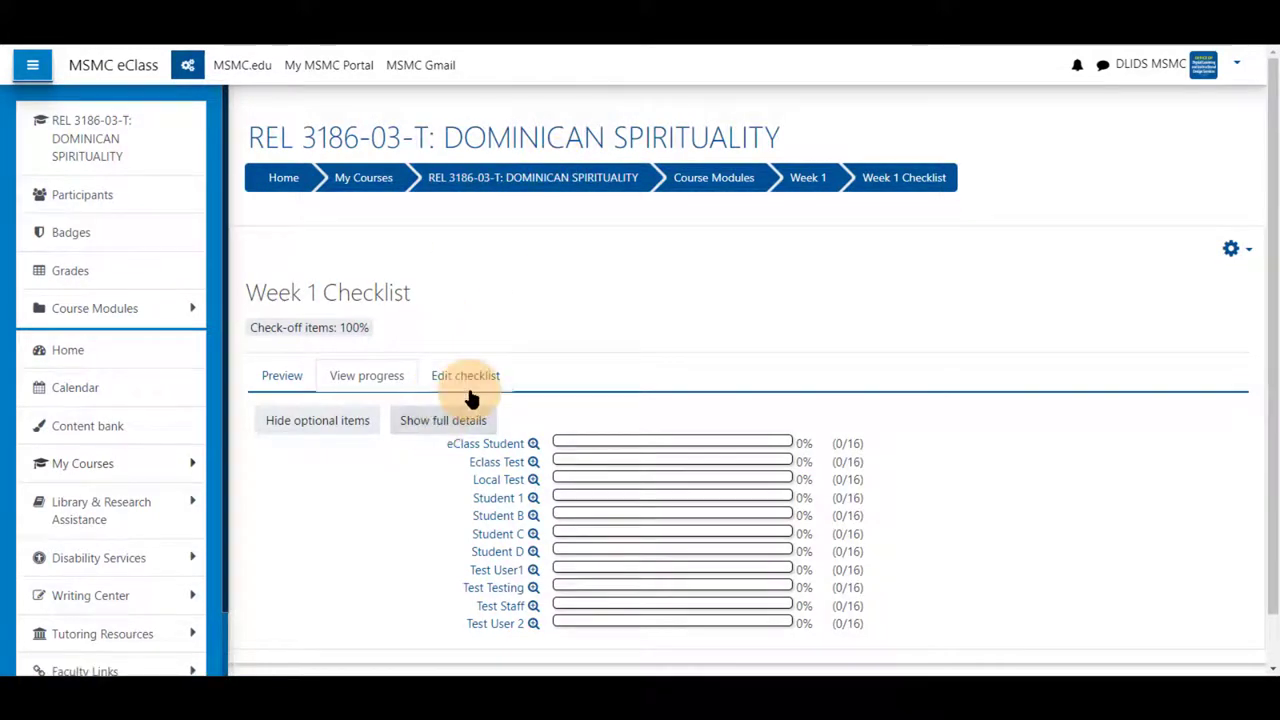
pyautogui.click(420, 425)
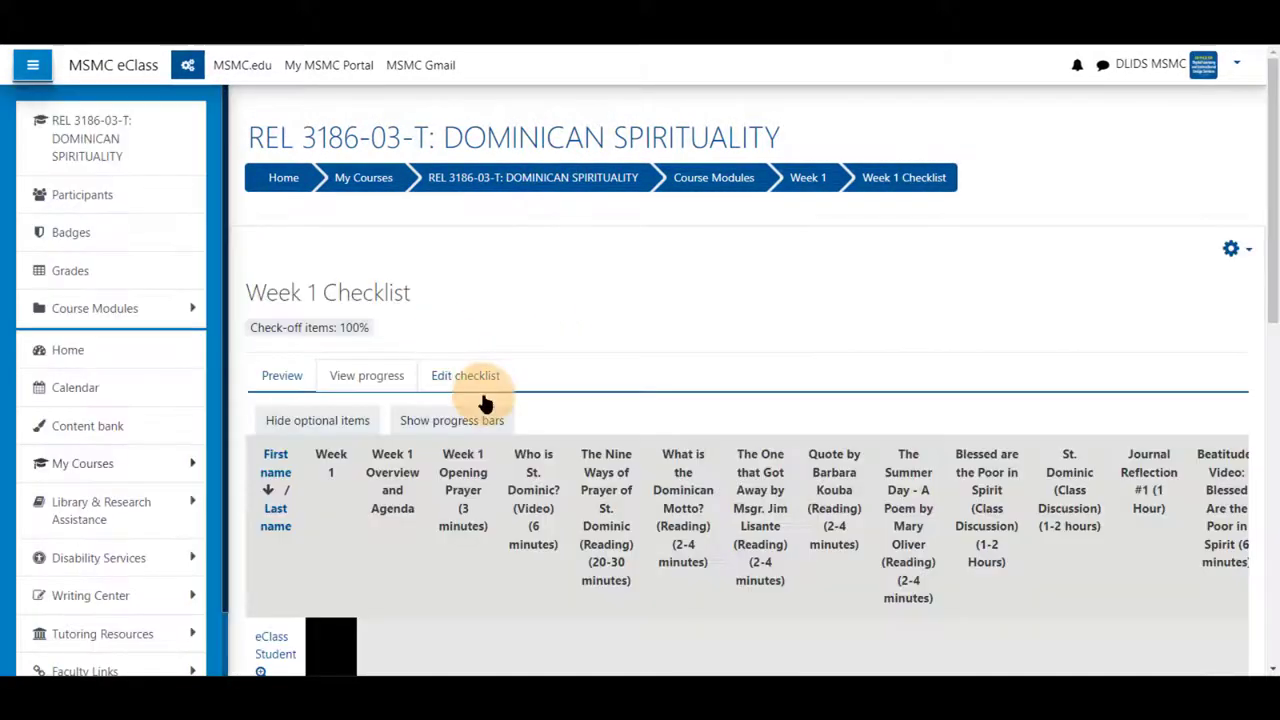
pyautogui.click(472, 378)
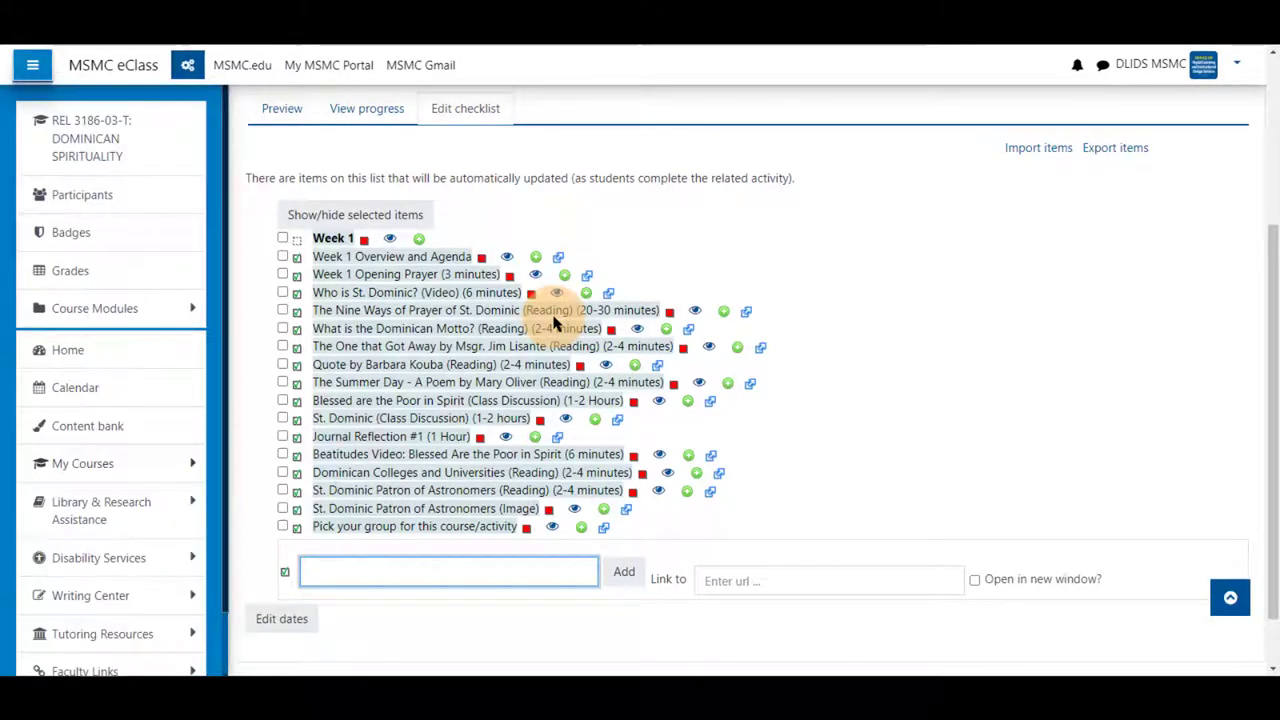
pyautogui.scroll(3, 555, 322)
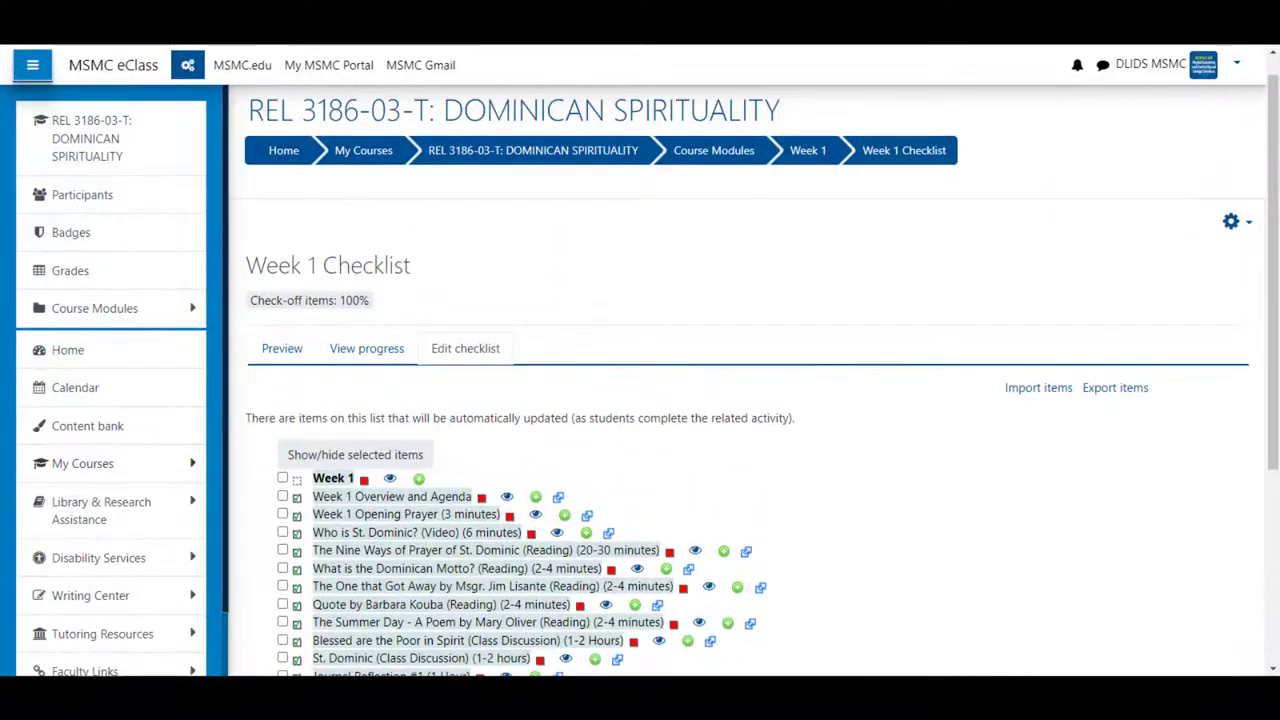